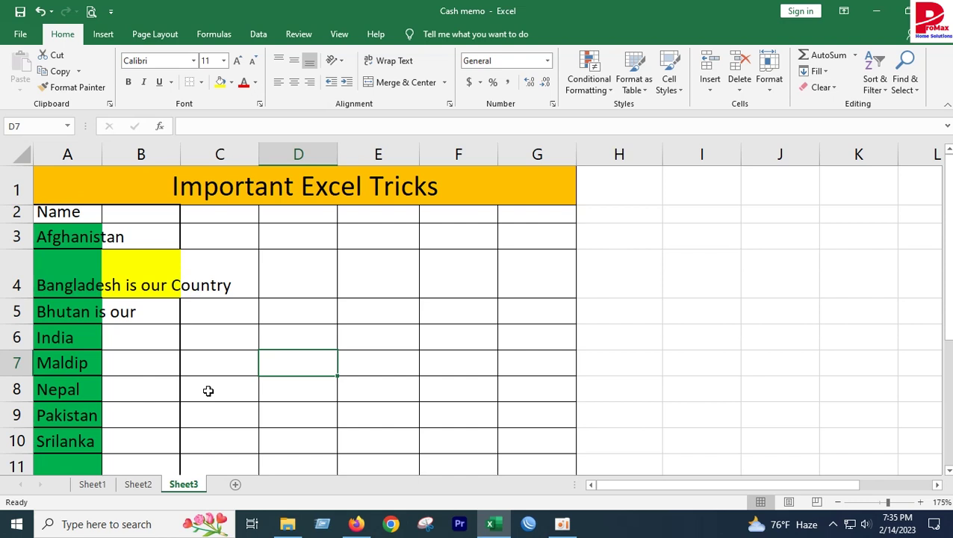
- Center the text in cell A4 both horizontally and vertically
click(88, 386)
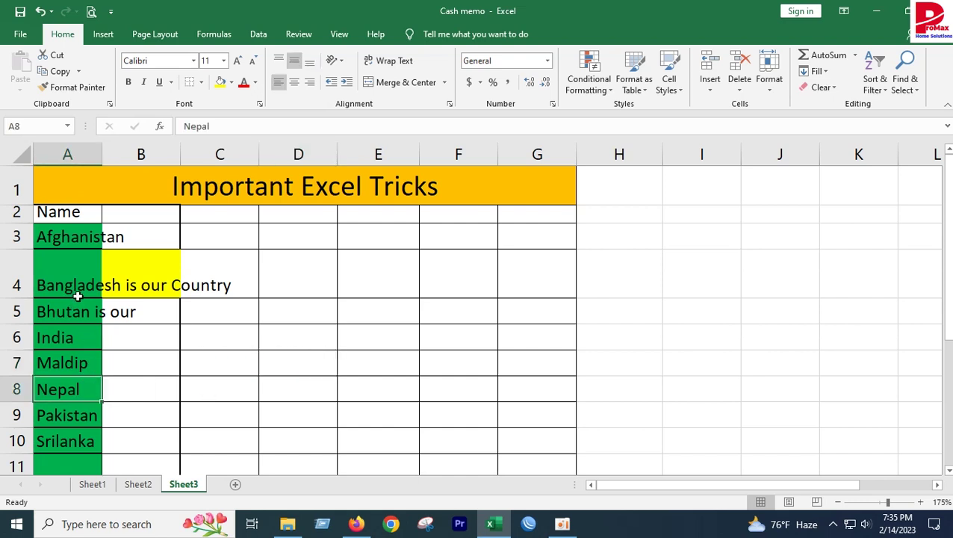
click(67, 292)
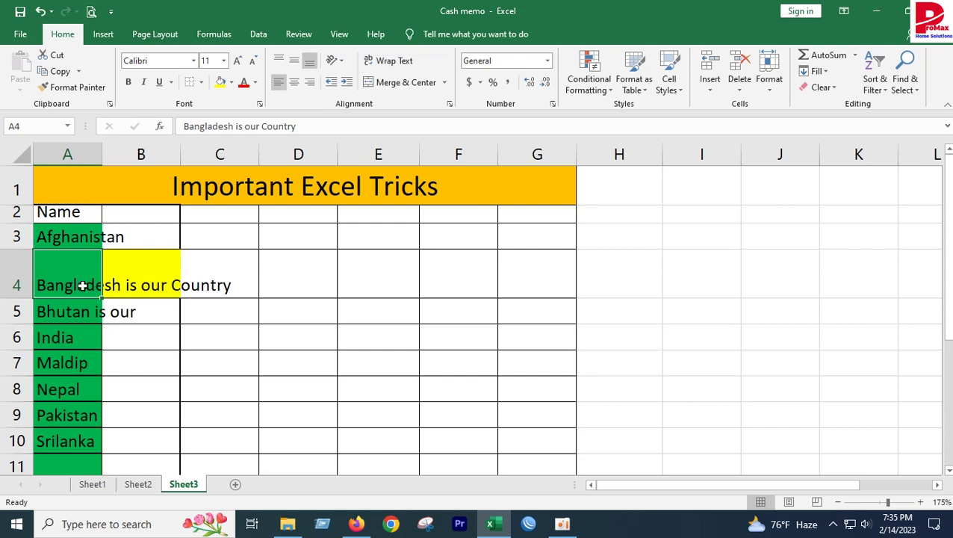
click(79, 335)
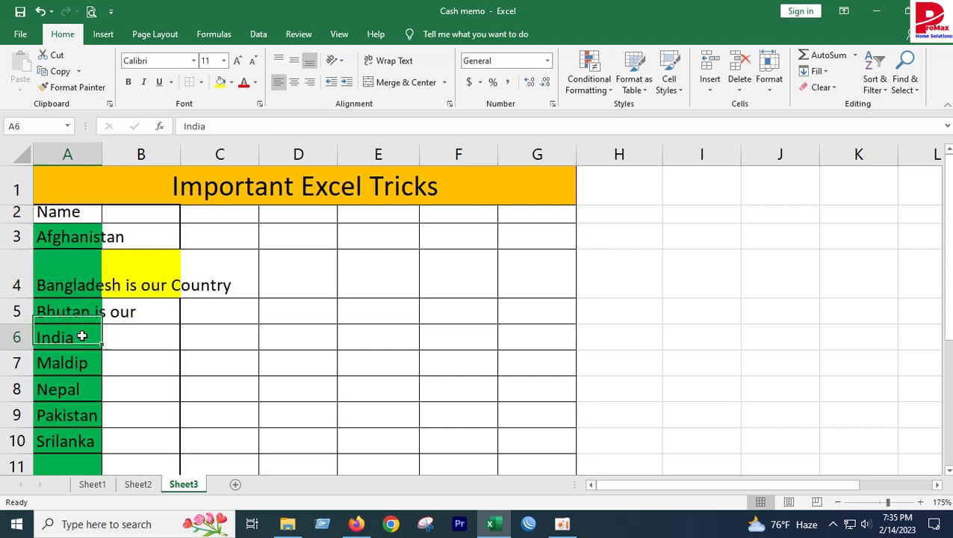
click(66, 284)
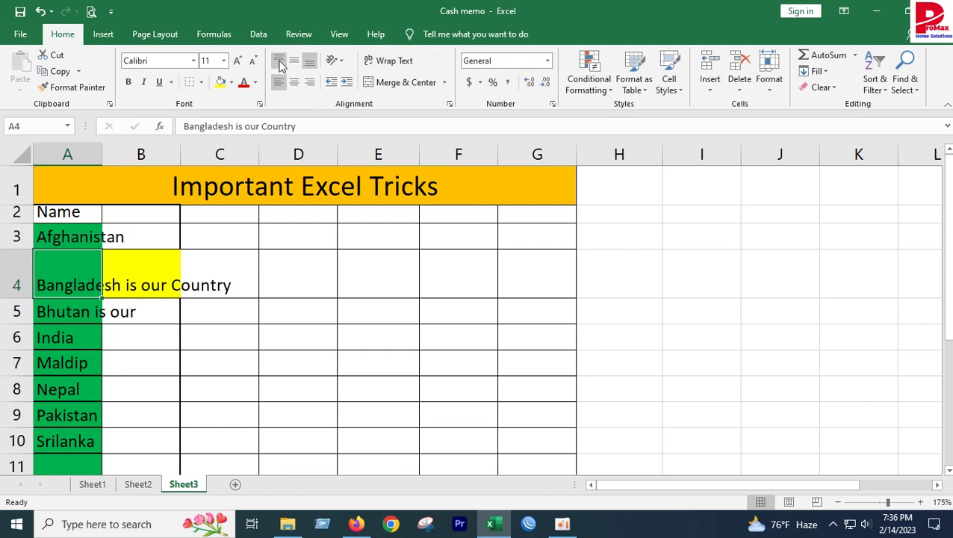
click(293, 84)
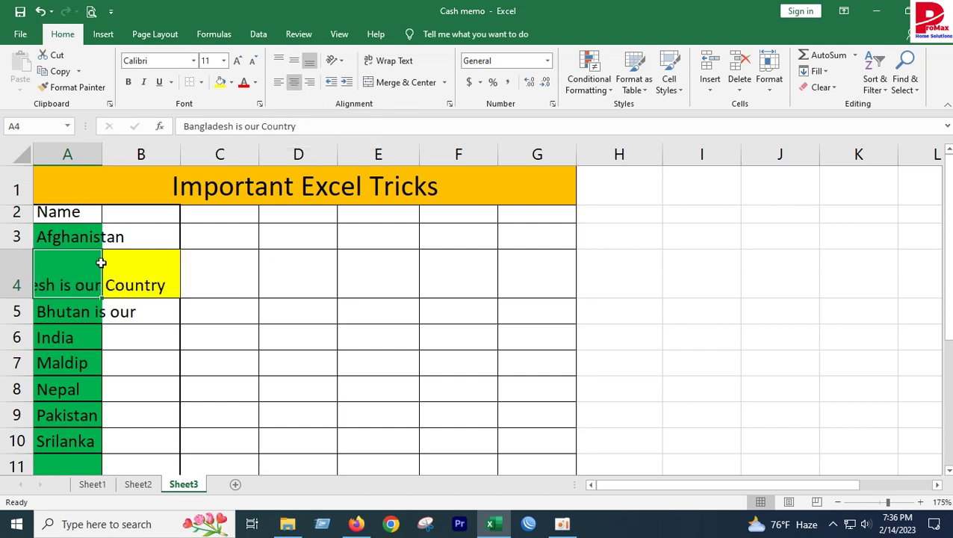
click(294, 61)
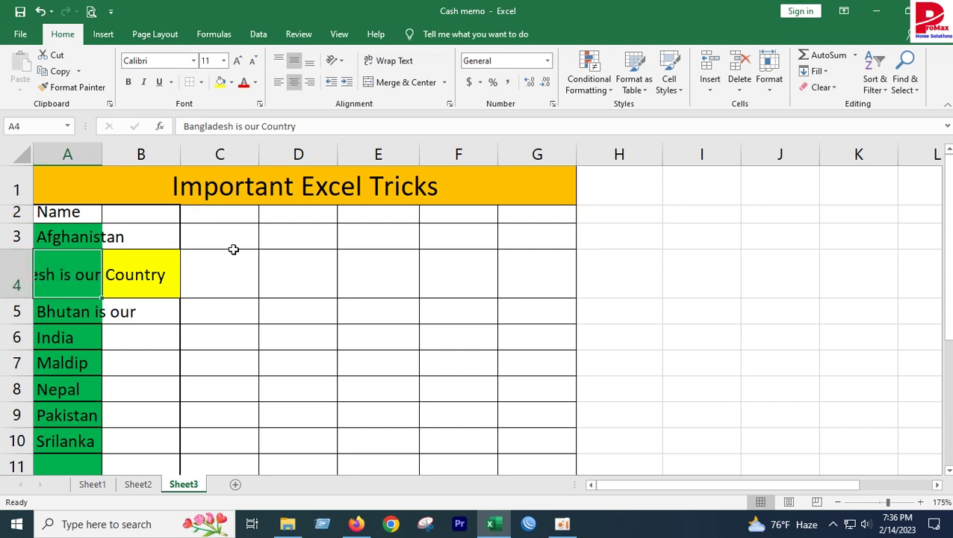
- Left-align the text in cell A4, trying top and bottom vertical alignment before setting it to middle alignment
click(278, 84)
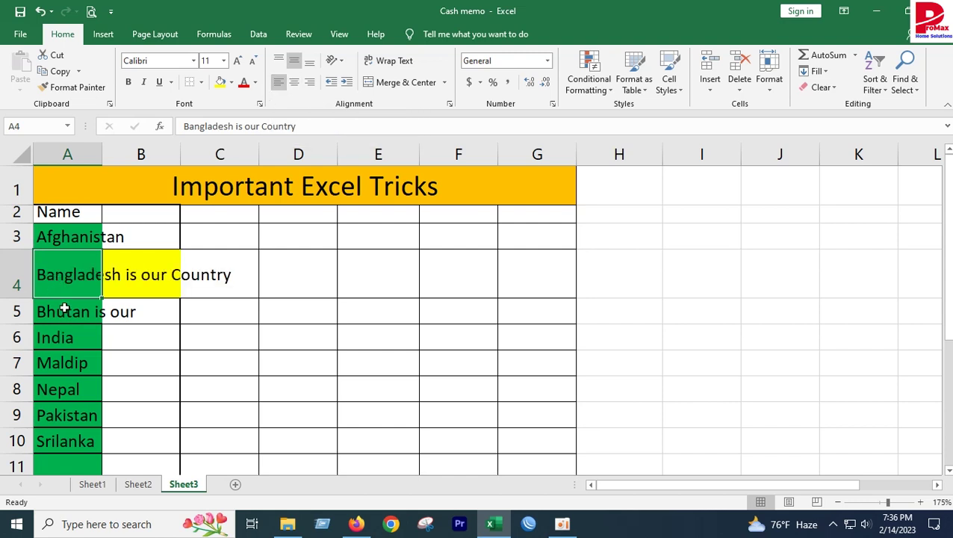
click(278, 60)
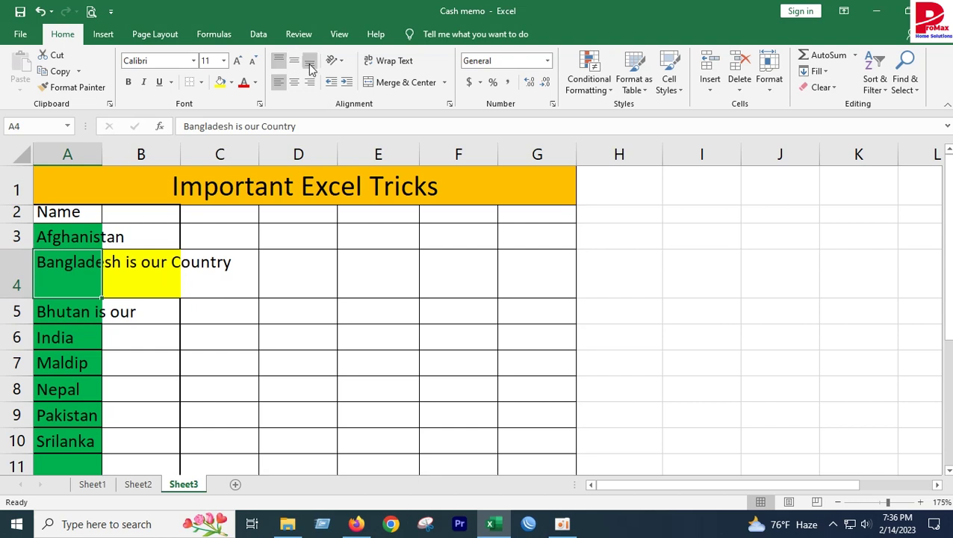
click(295, 60)
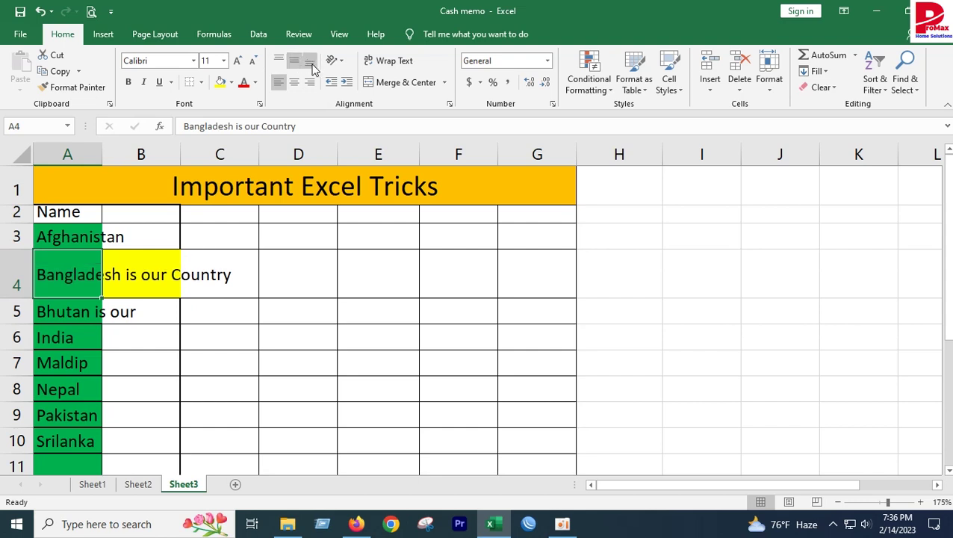
click(310, 61)
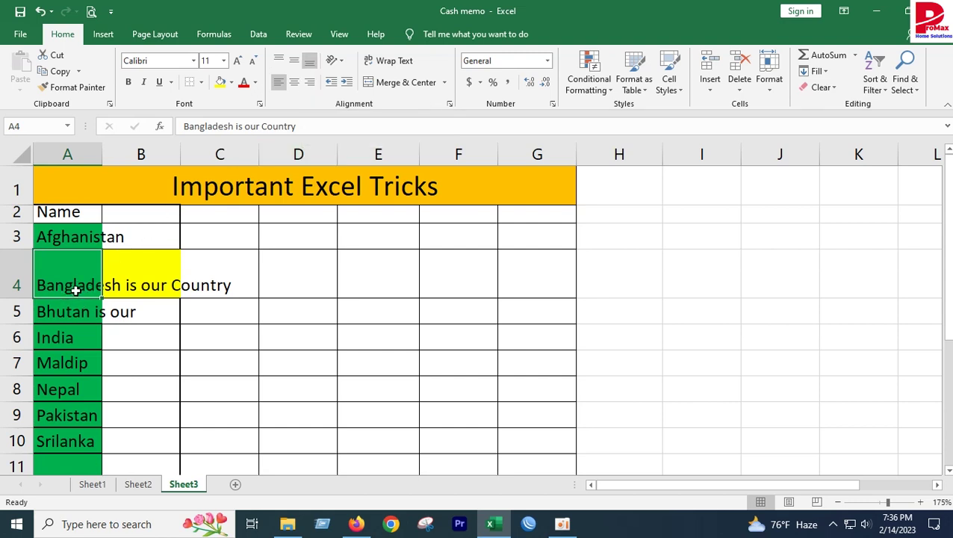
click(294, 60)
click(233, 359)
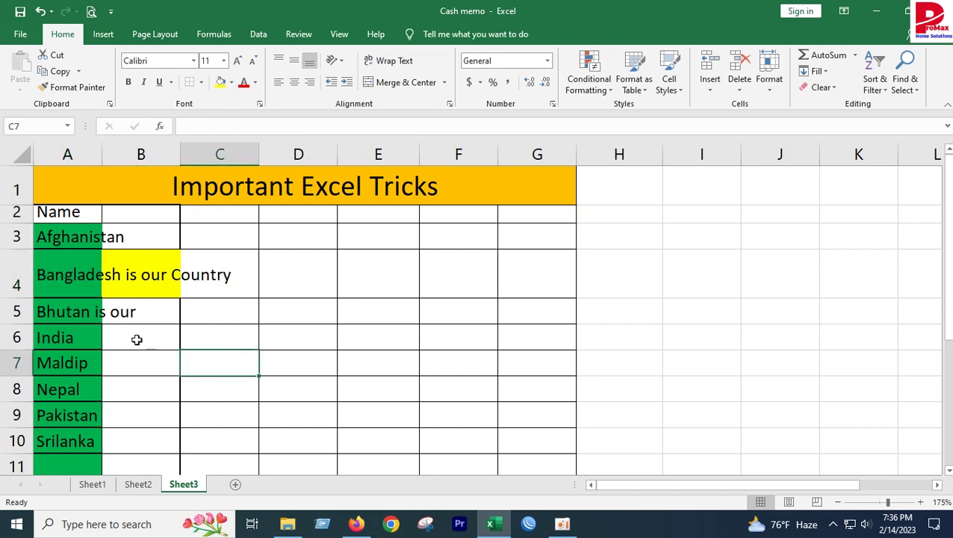
- Paste only the value of cell A6 into the range D6:F8 and undo the paste
click(61, 341)
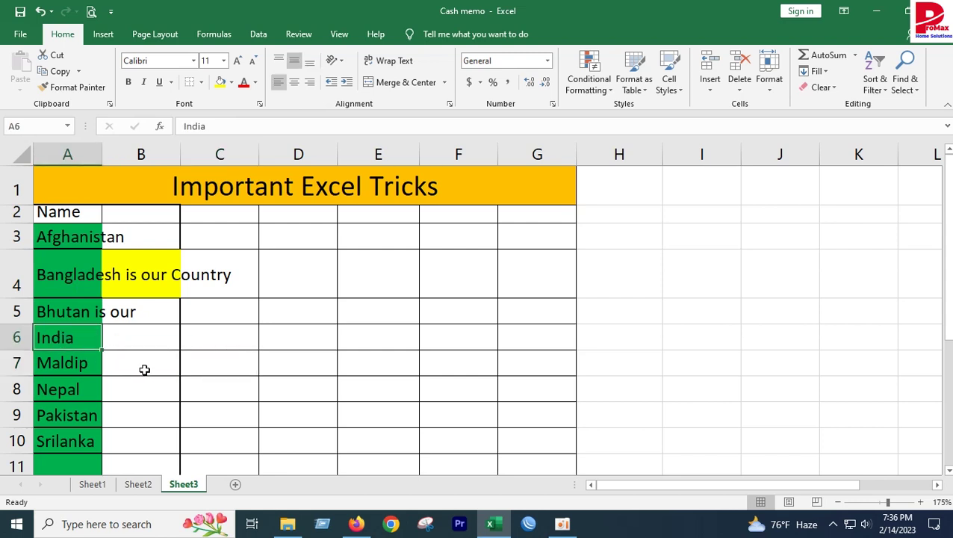
key(ctrl+c)
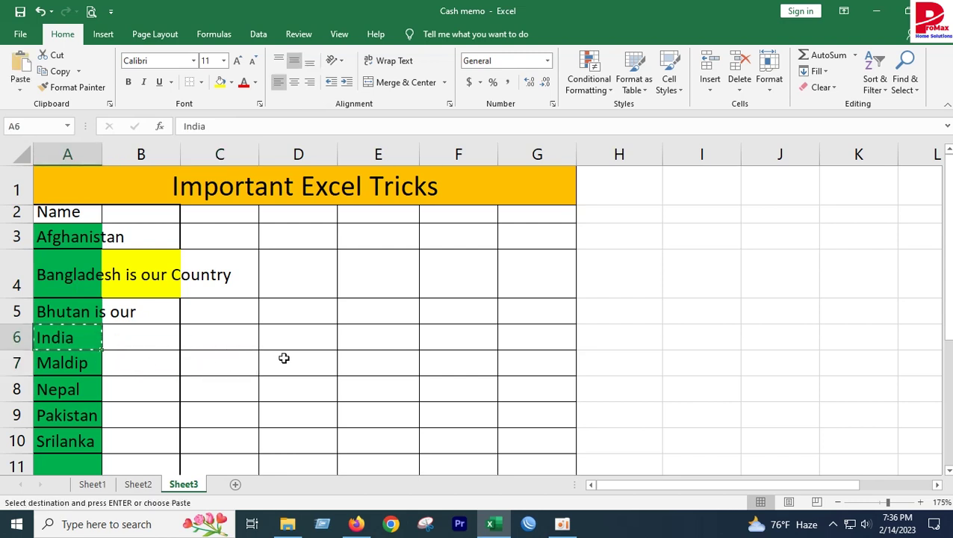
mouse_move(273, 331)
mouse_down()
mouse_move(421, 357)
mouse_move(450, 386)
mouse_up()
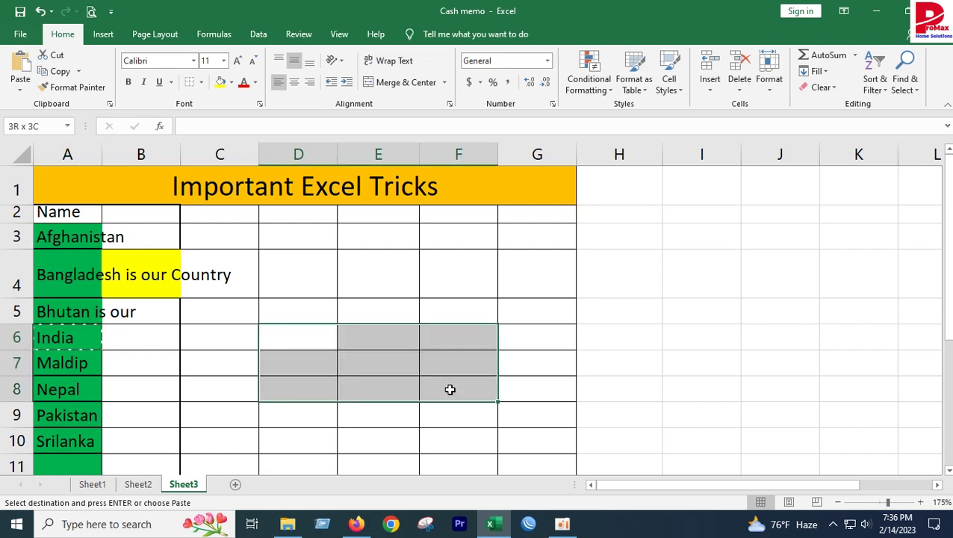
right_click(286, 334)
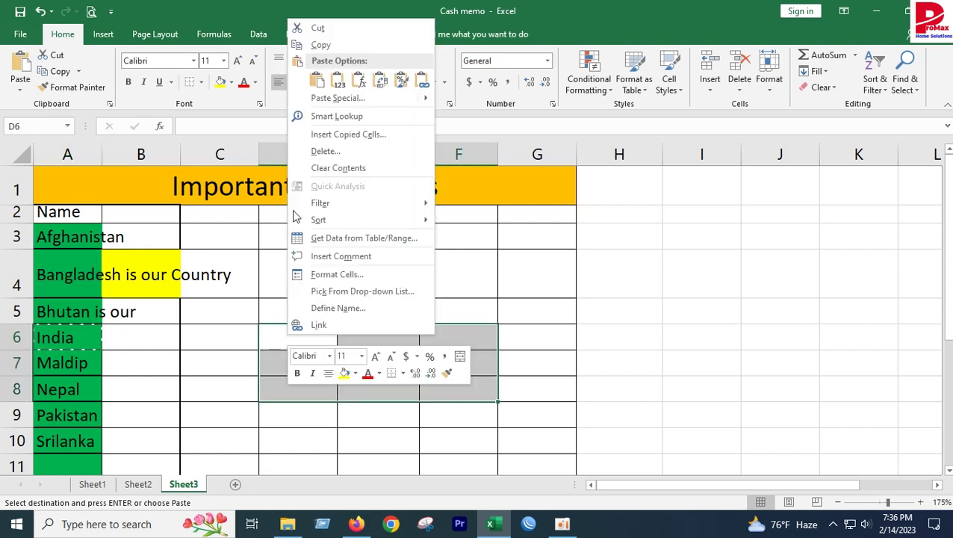
click(337, 83)
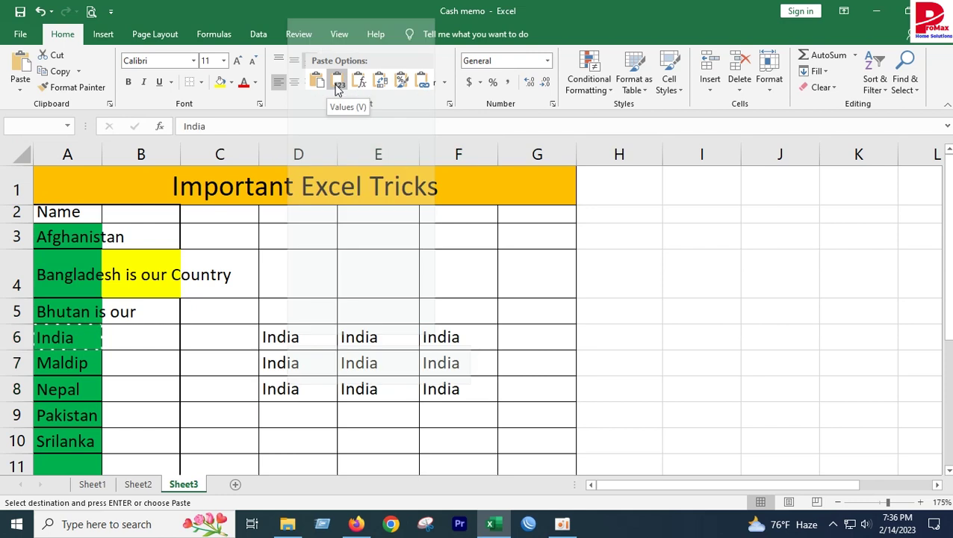
click(299, 365)
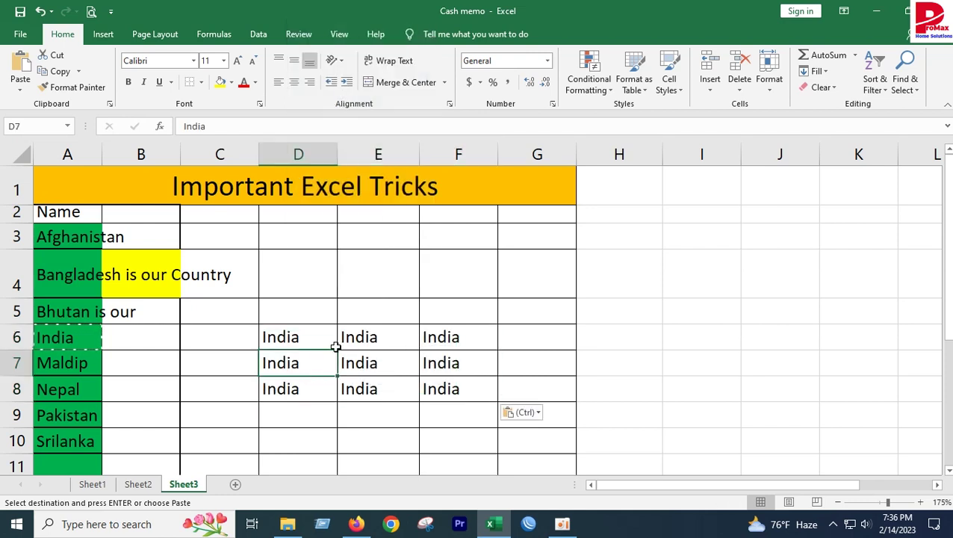
key(ctrl+z)
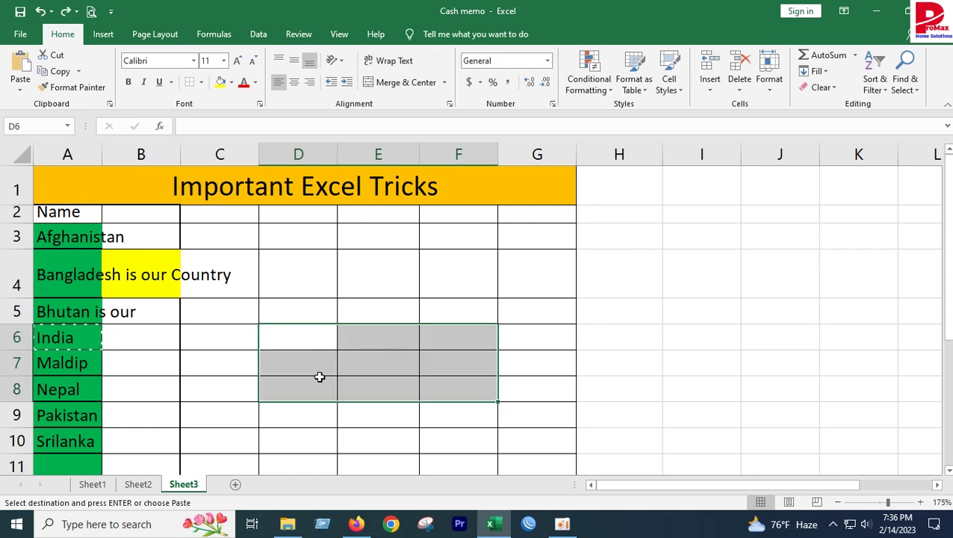
- Paste the copied "India" value into cell D6 alone and clear the cell again
click(301, 339)
right_click(301, 339)
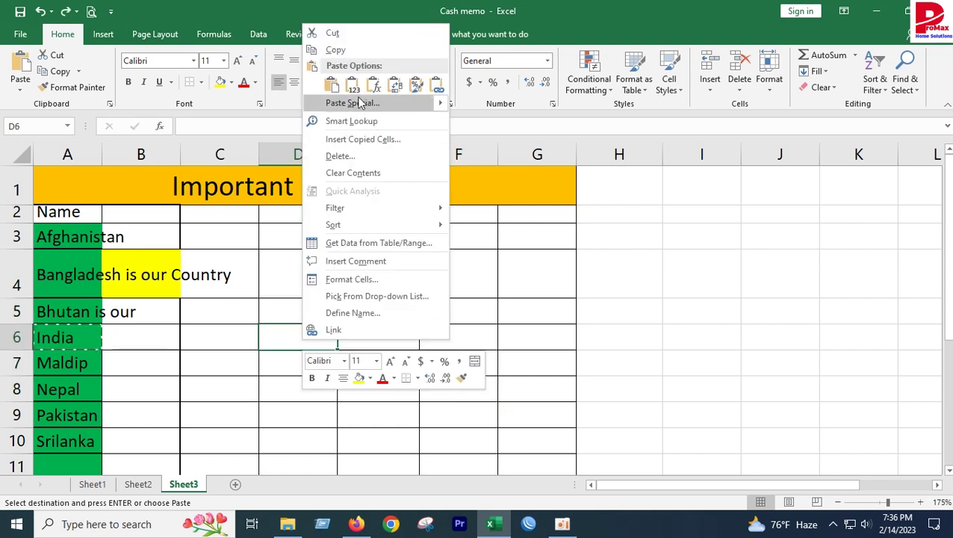
click(338, 84)
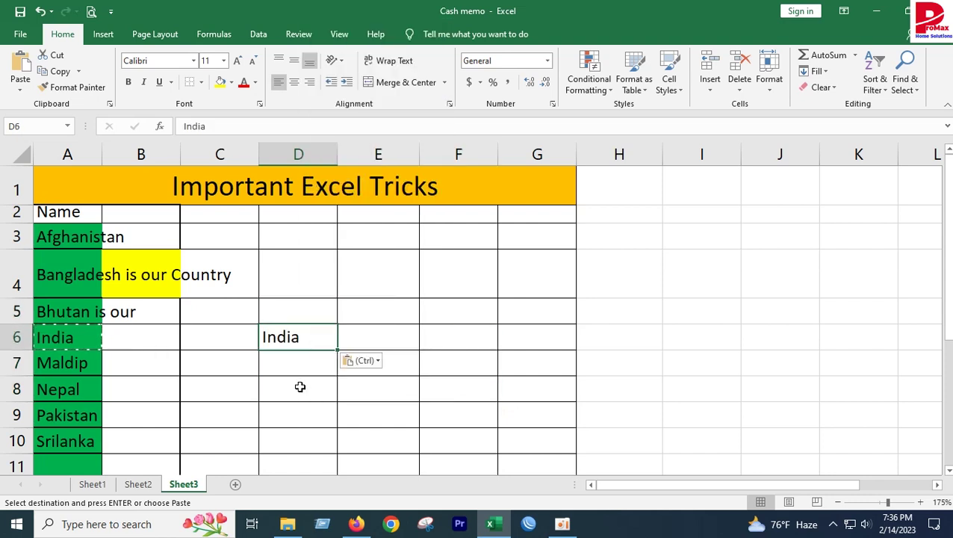
key(Delete)
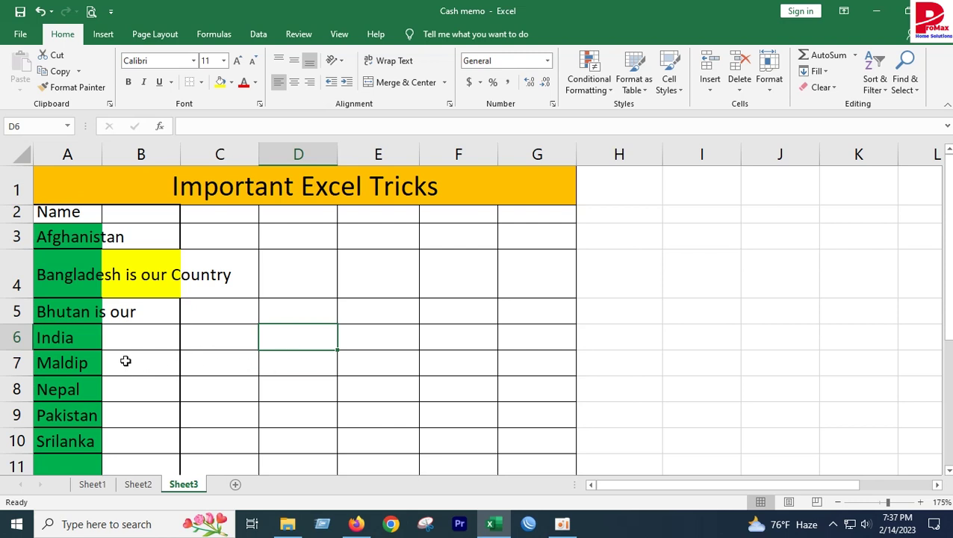
- Copy "India" from cell A6, paste it into D6 as a value without formatting, and end copy mode
right_click(297, 336)
click(25, 323)
click(61, 331)
key(ctrl+c)
click(296, 335)
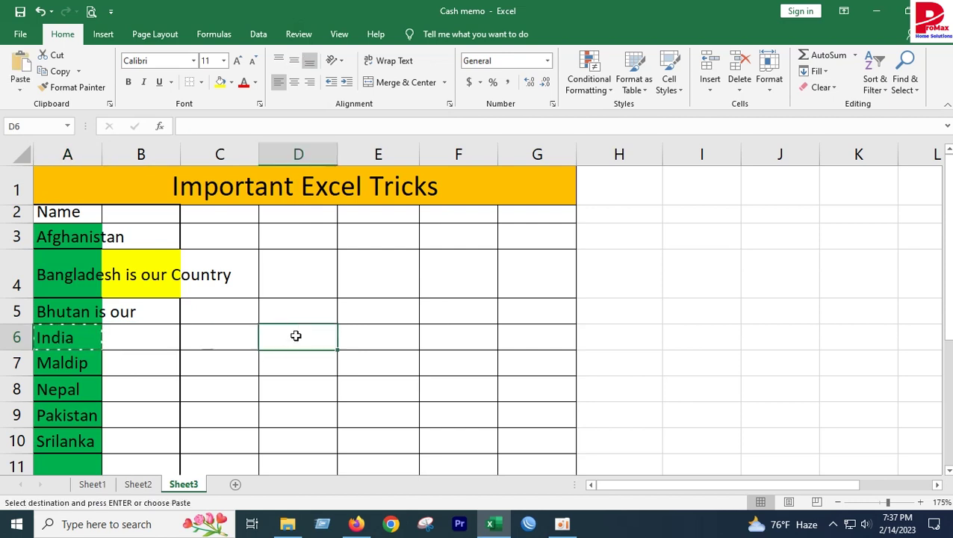
right_click(297, 336)
click(347, 84)
click(295, 437)
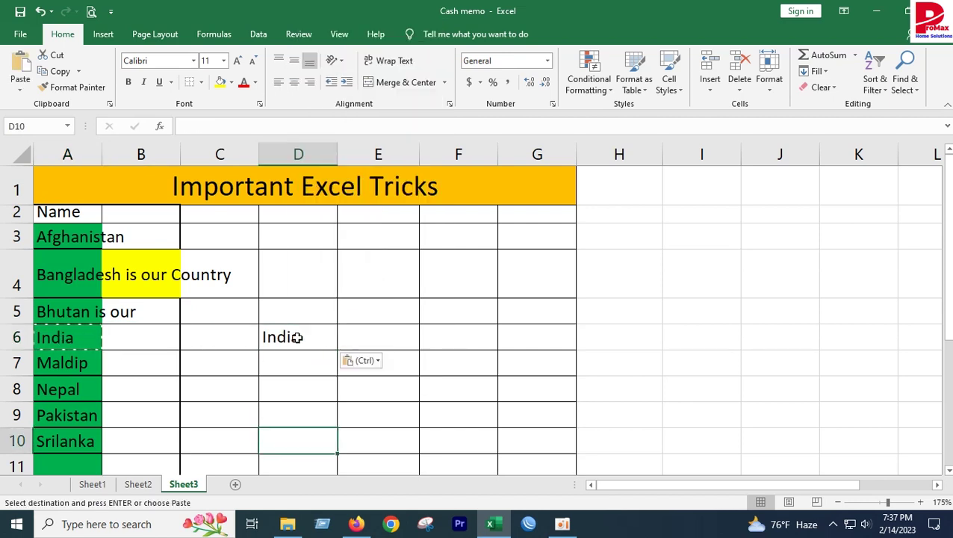
click(298, 314)
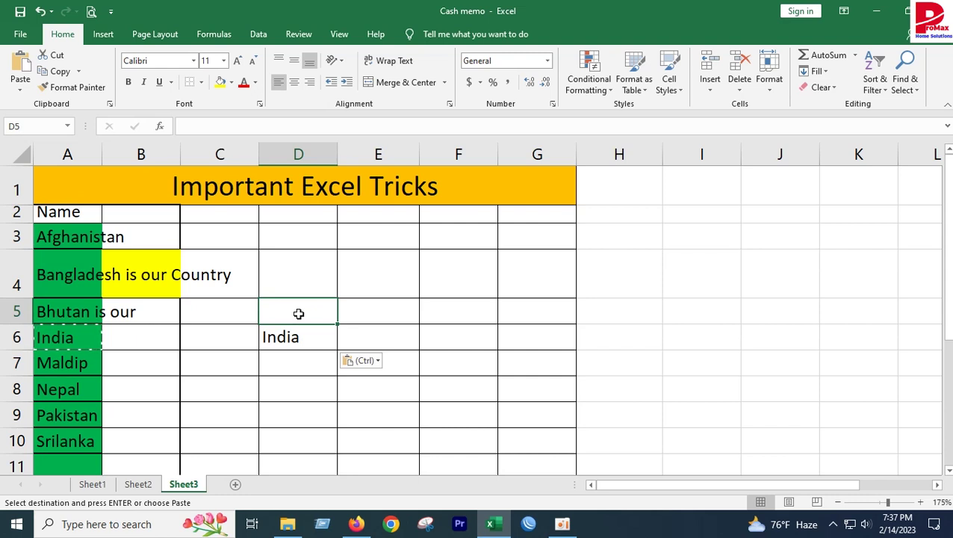
key(Escape)
- Fill cells D7 and D8 with "India"
click(300, 359)
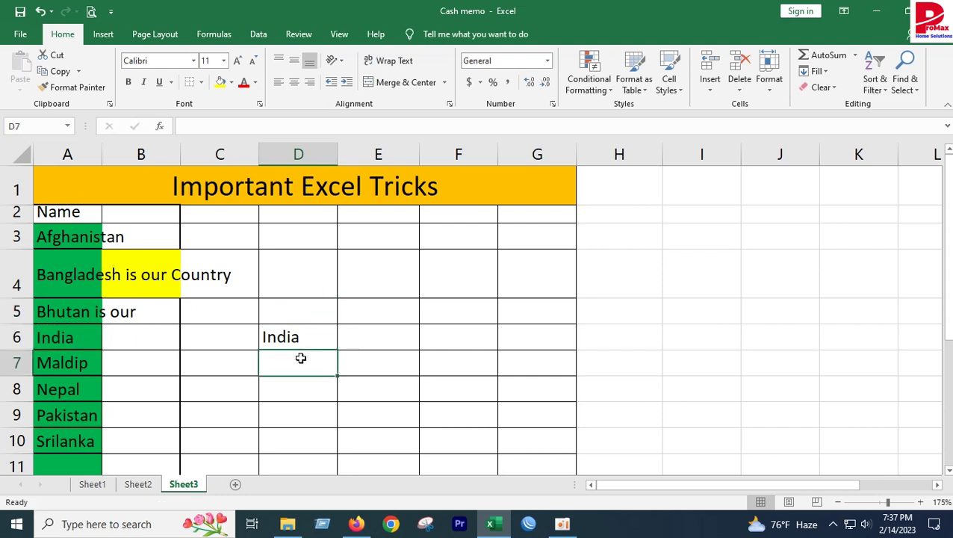
text(India)
click(299, 390)
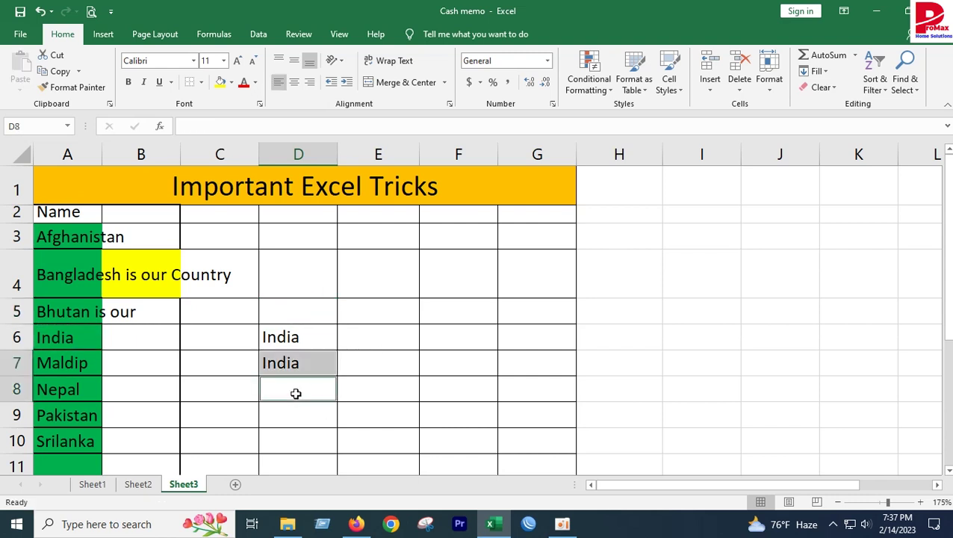
text(India)
key(Return)
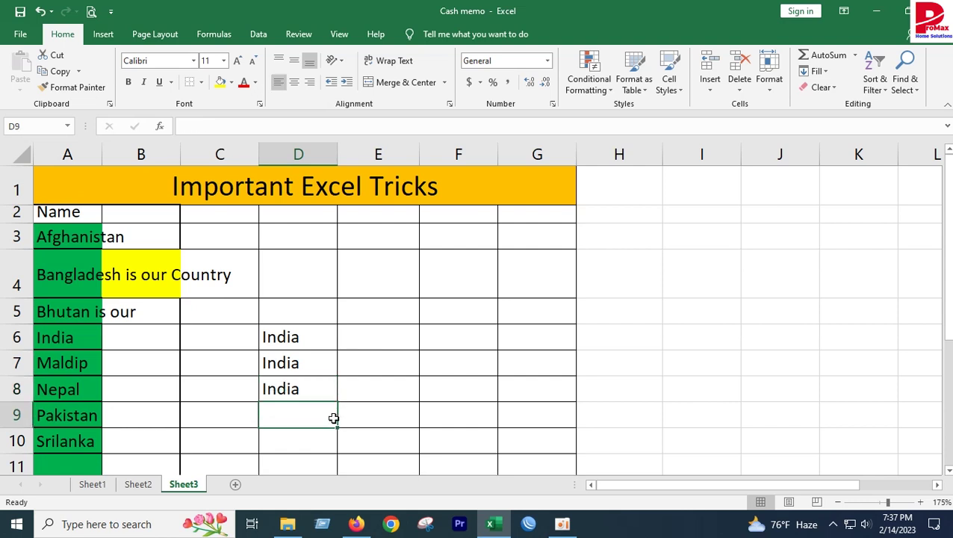
- Fill cells D9 and D10 with "India" by copying down the value from the cell above
drag(336, 326, 407, 383)
click(334, 422)
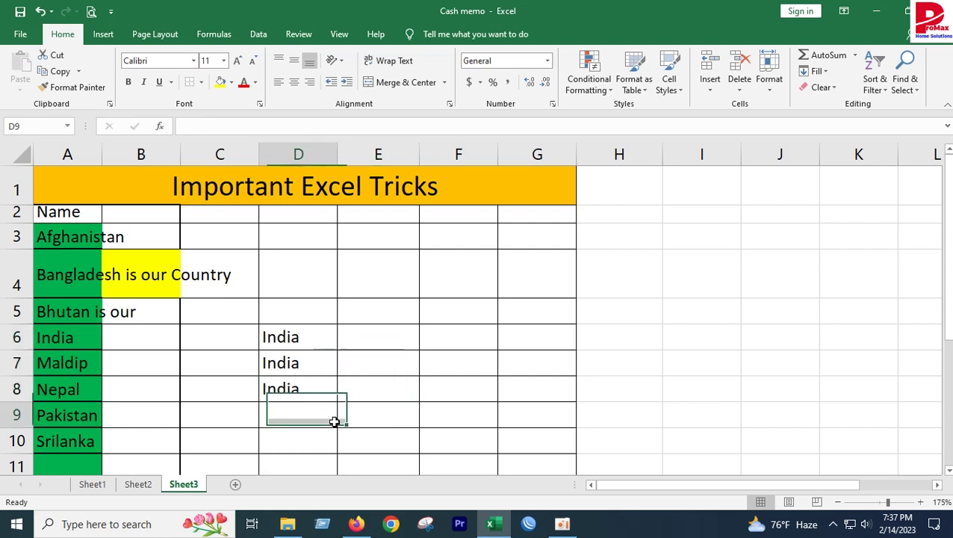
key(ctrl+d)
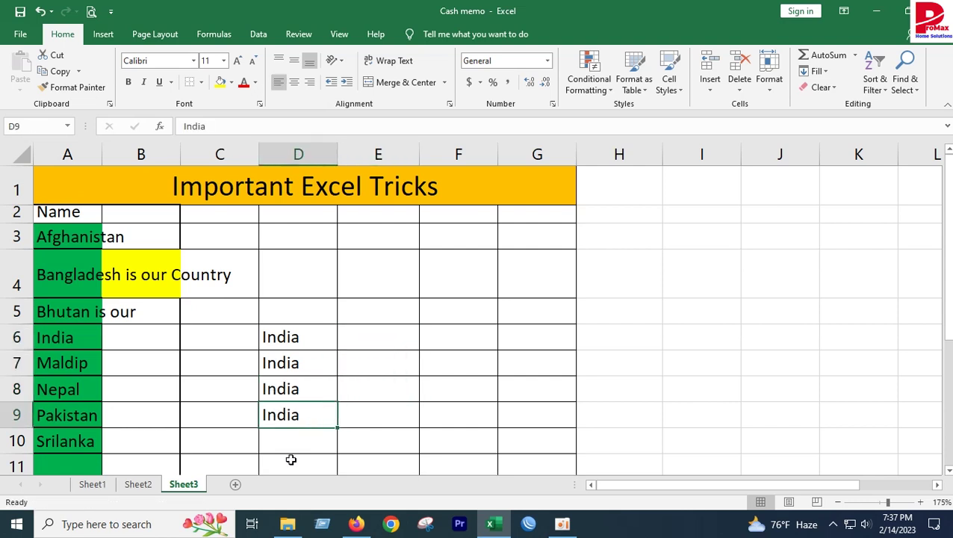
ctrl+click(298, 442)
key(ctrl+d)
click(381, 413)
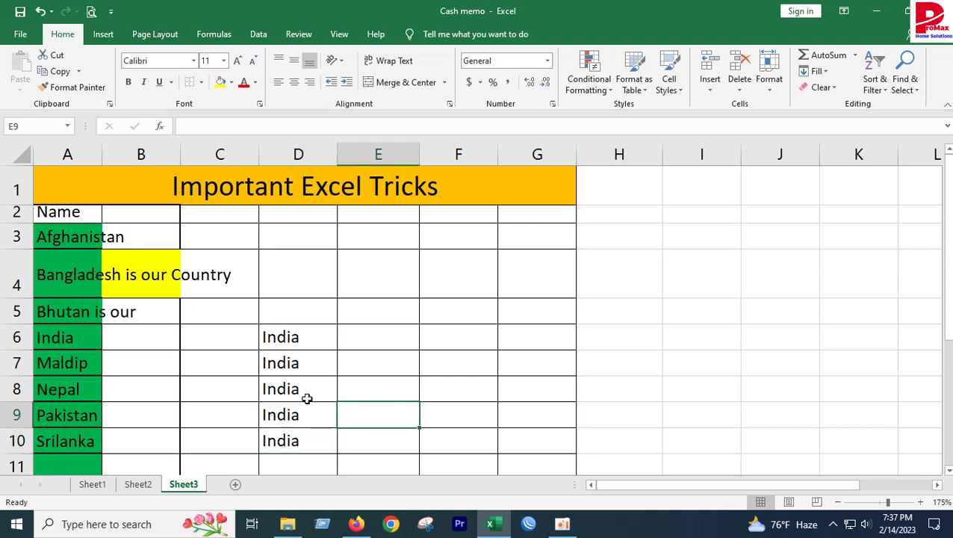
drag(305, 338, 376, 435)
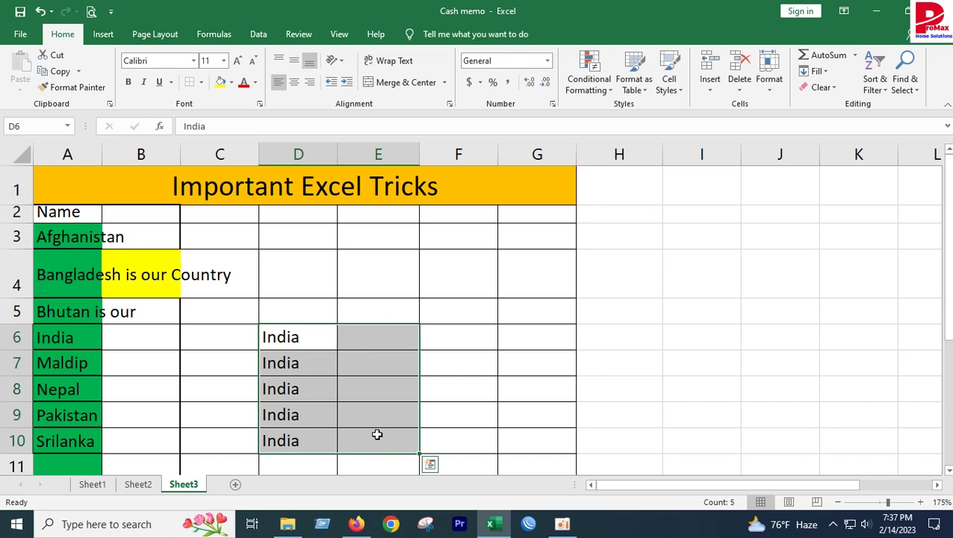
click(373, 422)
scroll(325, 405, down, 1)
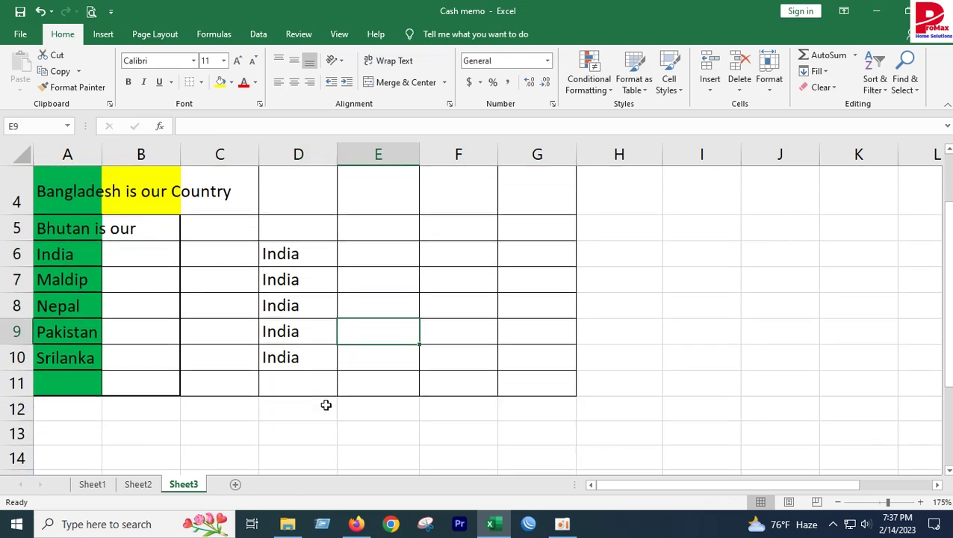
scroll(326, 405, up, 1)
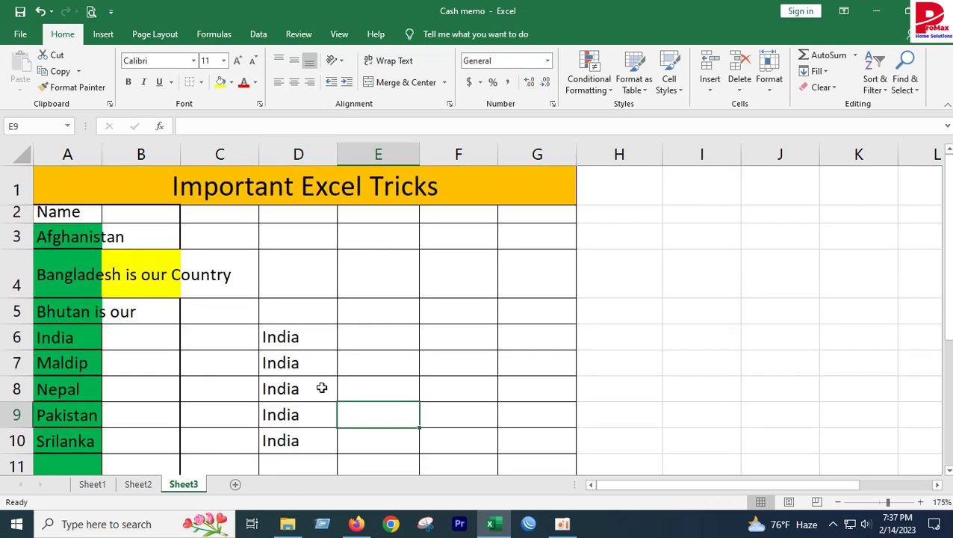
- Try the Vertical Text orientation on cell D6 and undo it
click(287, 339)
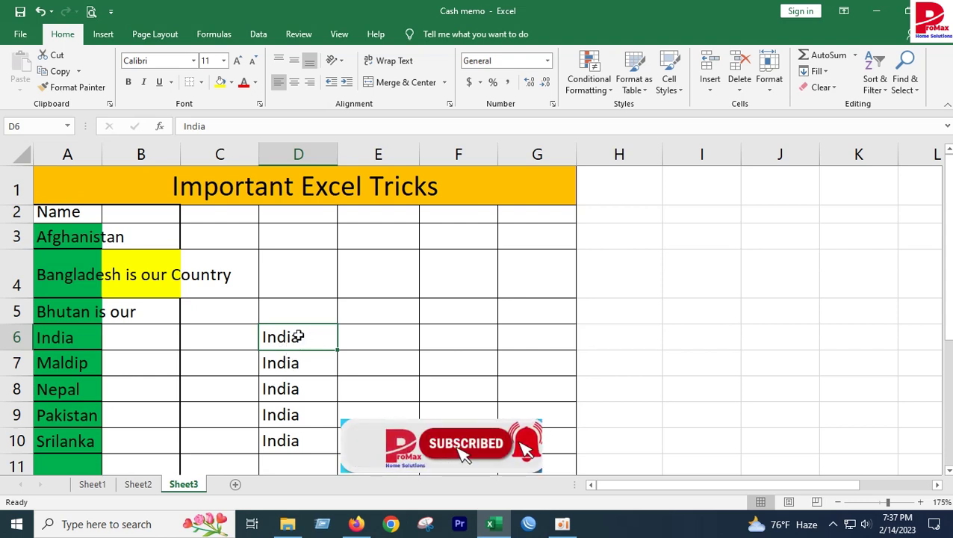
click(341, 61)
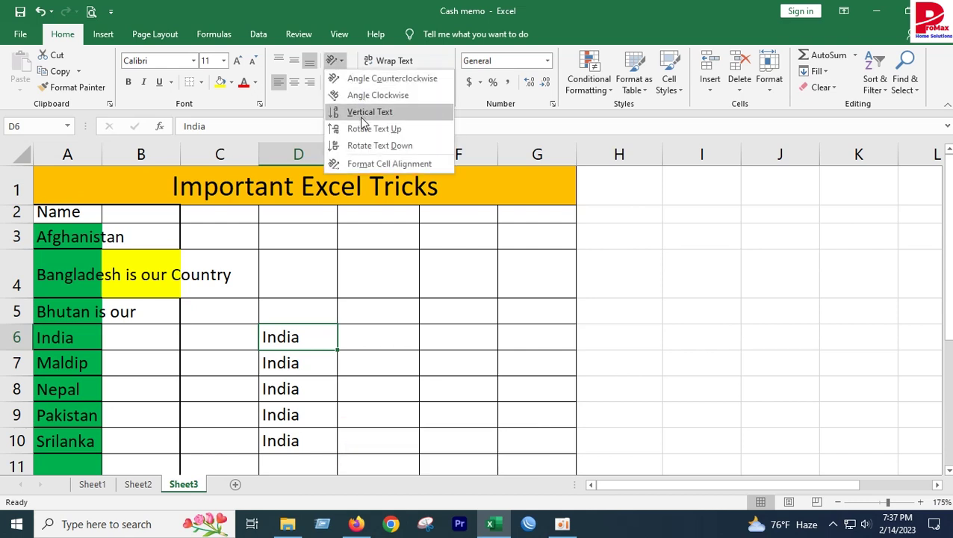
click(392, 113)
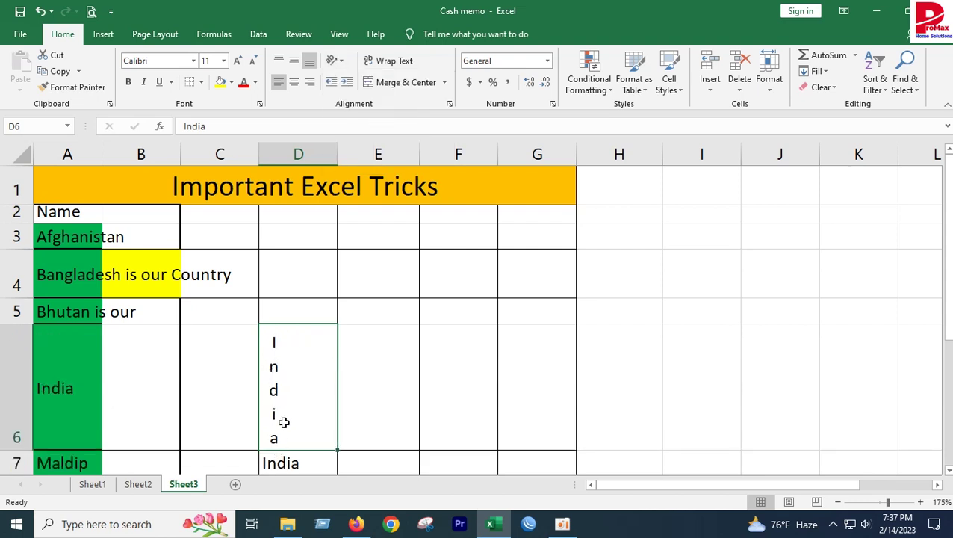
click(41, 11)
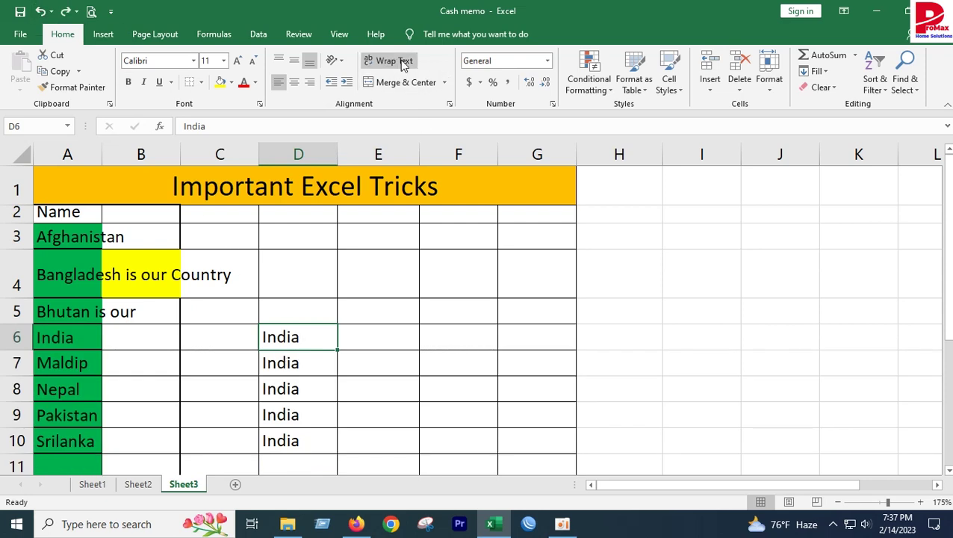
- Rotate the text up in cell D6 and rotate the text down in cell D7
click(334, 61)
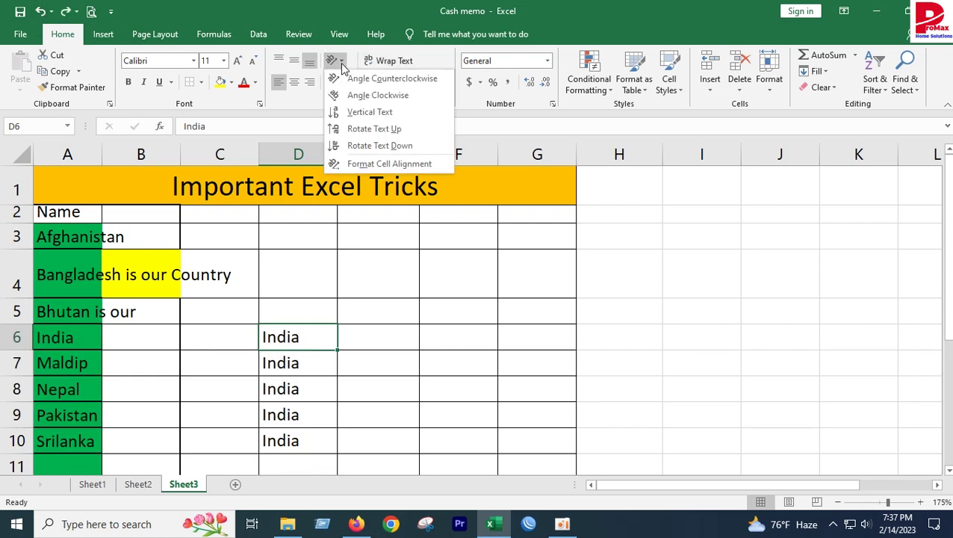
click(356, 133)
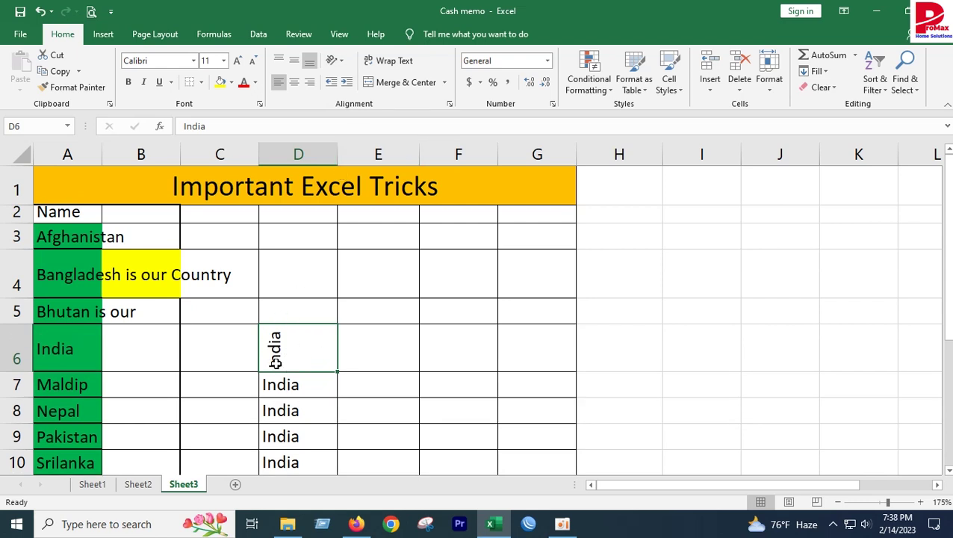
click(268, 384)
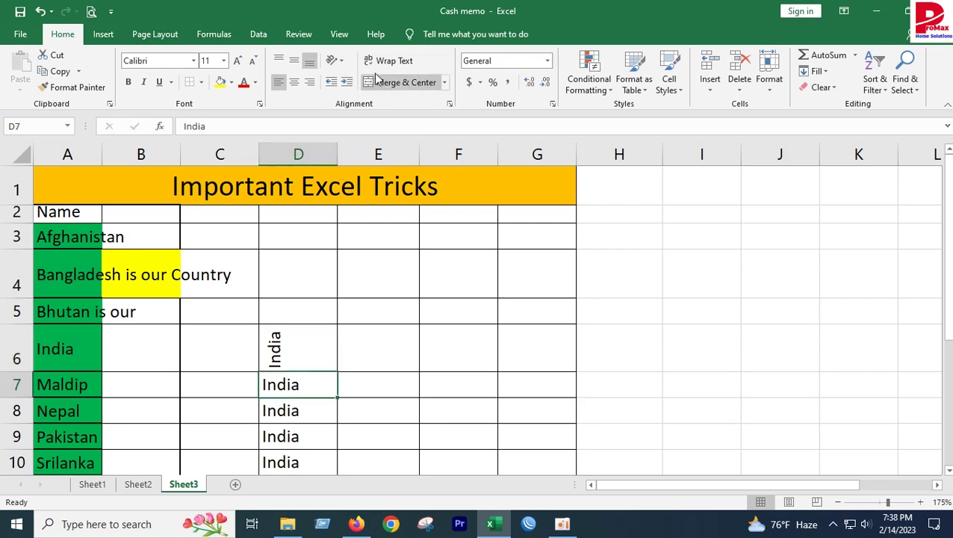
click(334, 60)
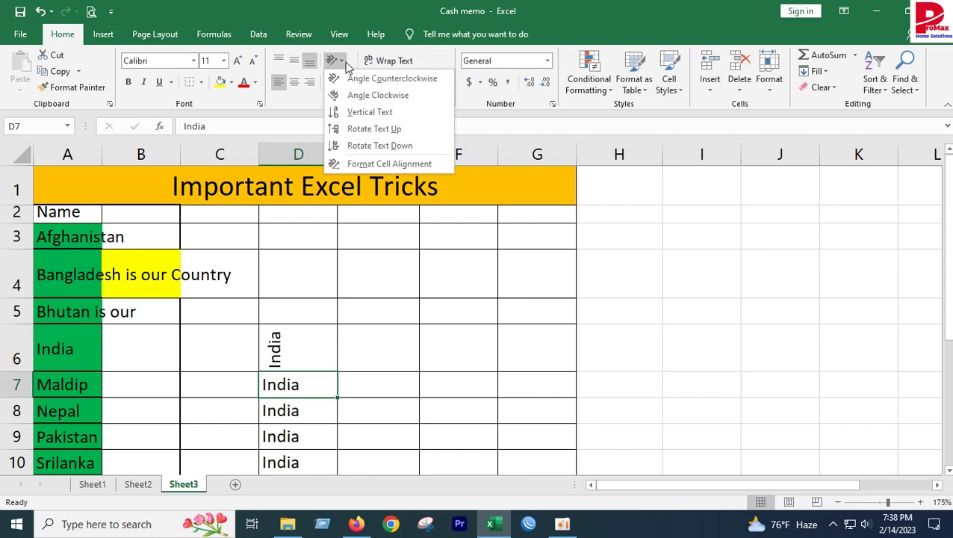
click(367, 146)
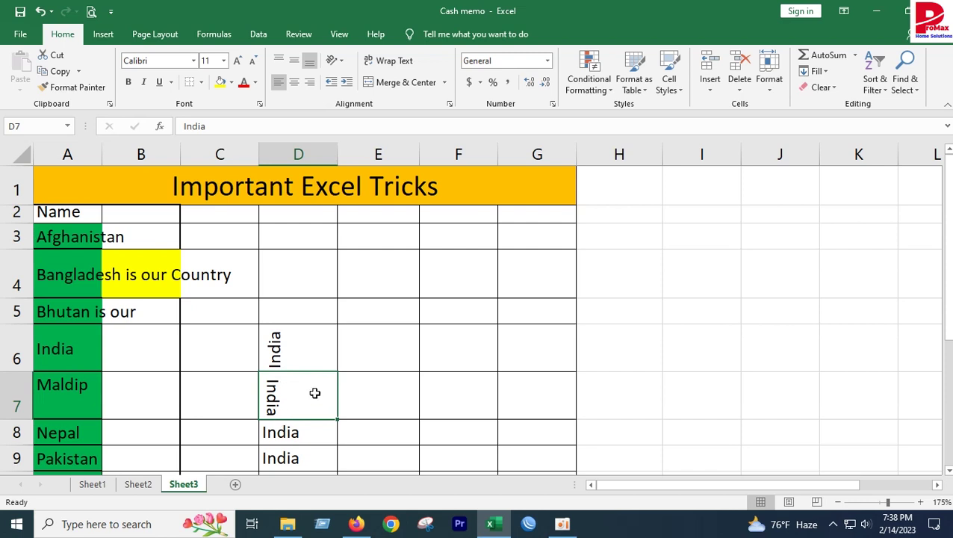
- Try a 45-degree text orientation on cell D8 through the cell alignment settings, and undo it
scroll(263, 384, down, 1)
click(288, 347)
click(337, 60)
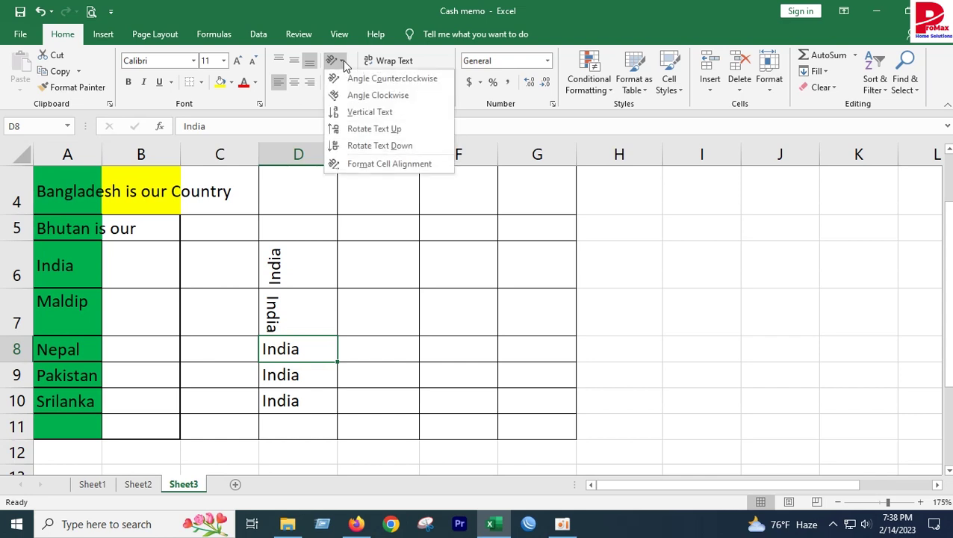
click(386, 164)
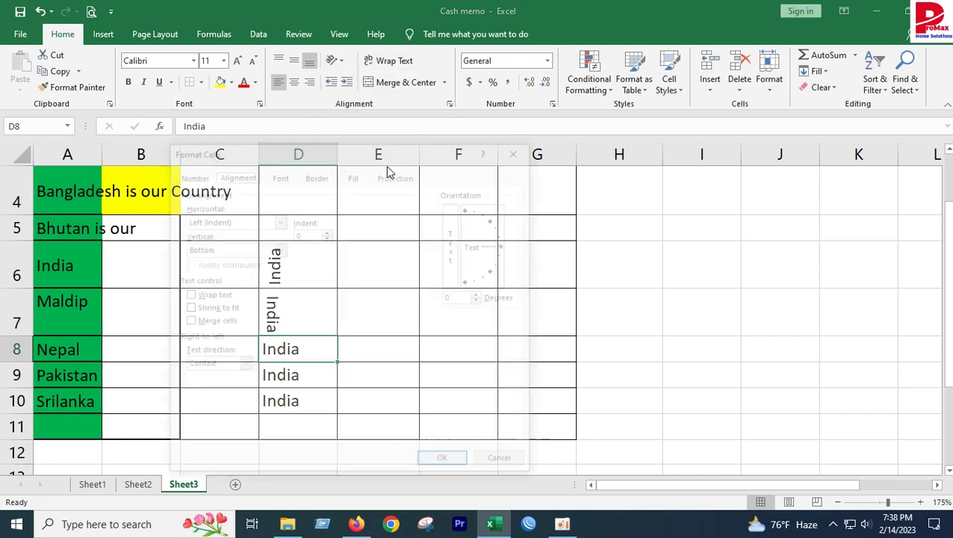
drag(343, 147, 646, 138)
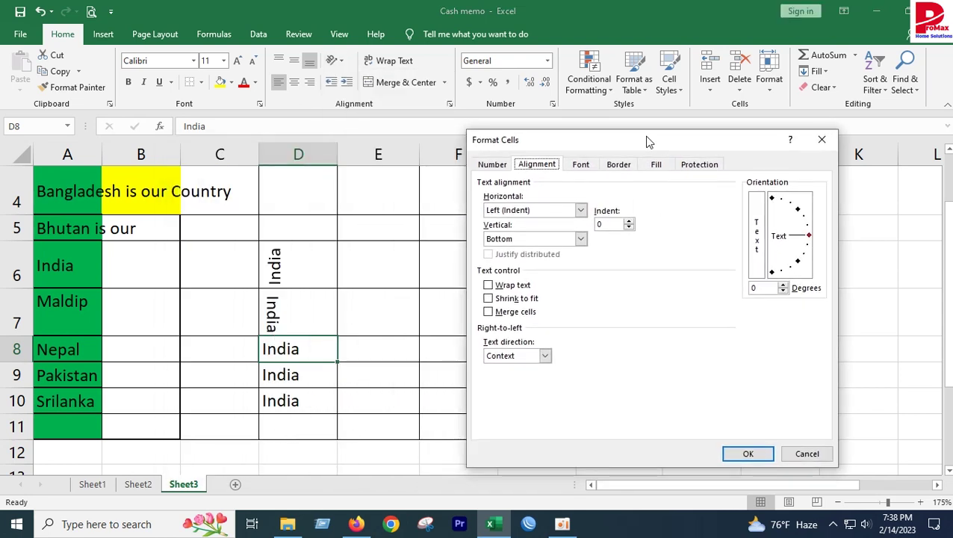
click(759, 267)
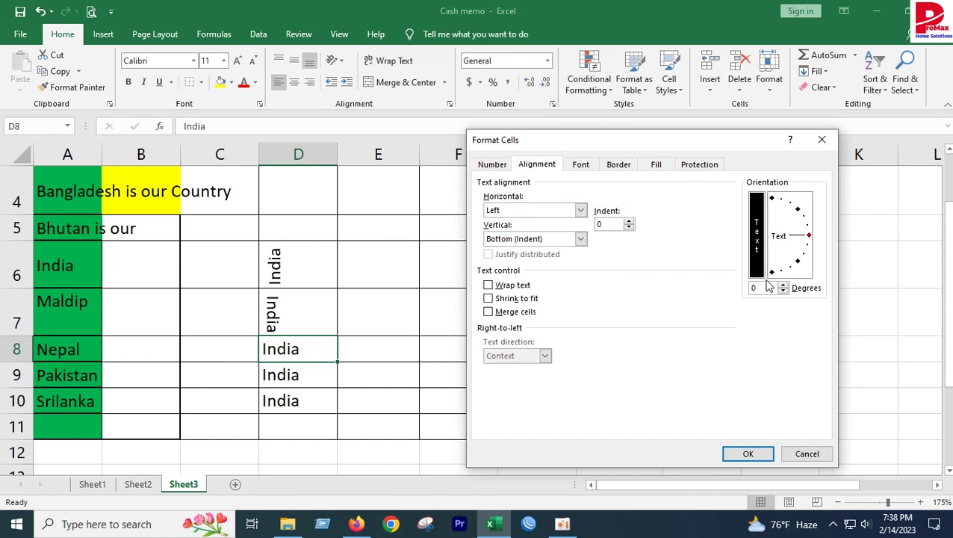
click(797, 211)
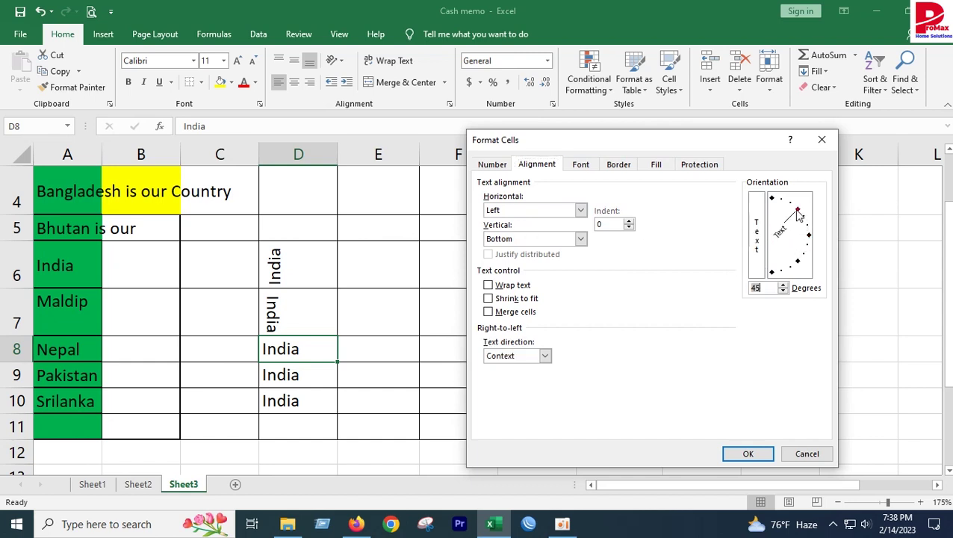
click(747, 453)
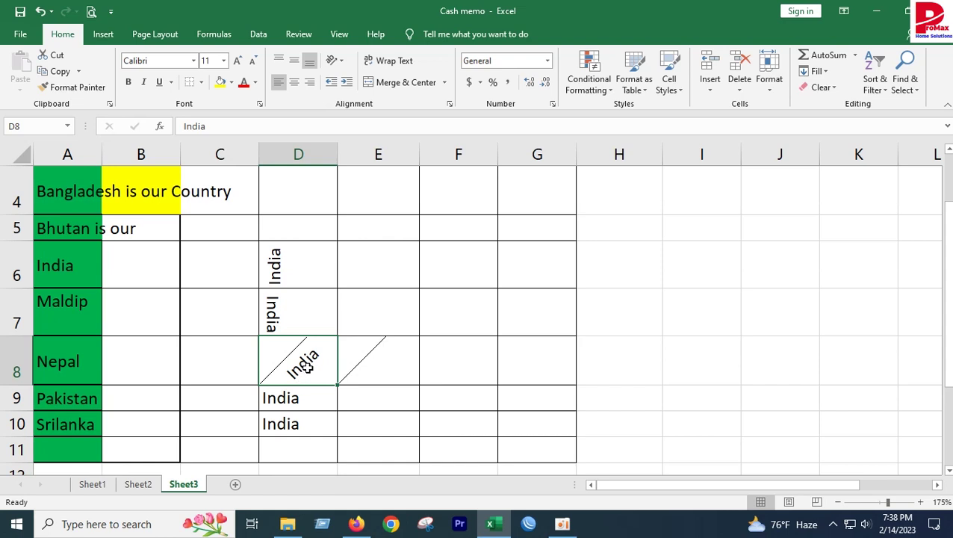
click(39, 11)
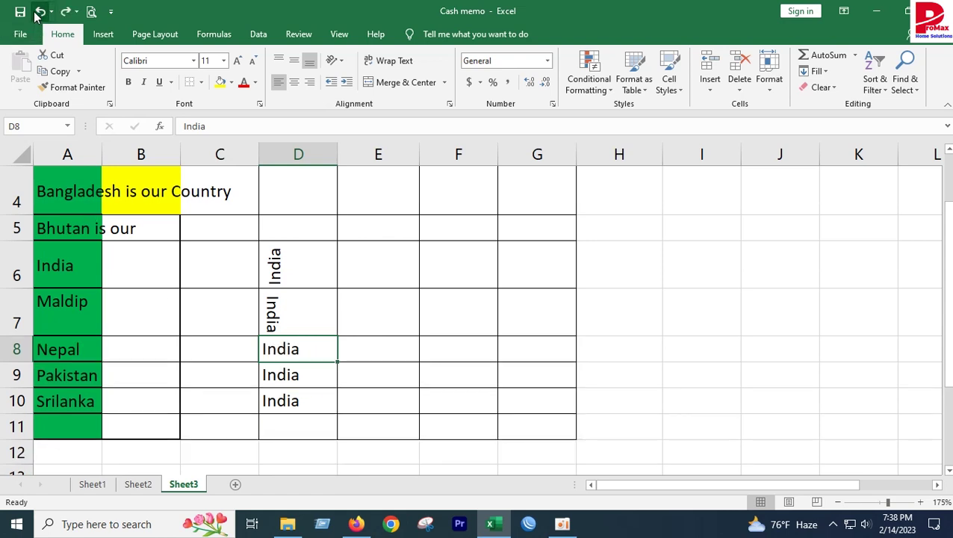
- Try changing the text orientation of cell D6 to 45 degrees in the cell alignment settings, and undo it
click(288, 276)
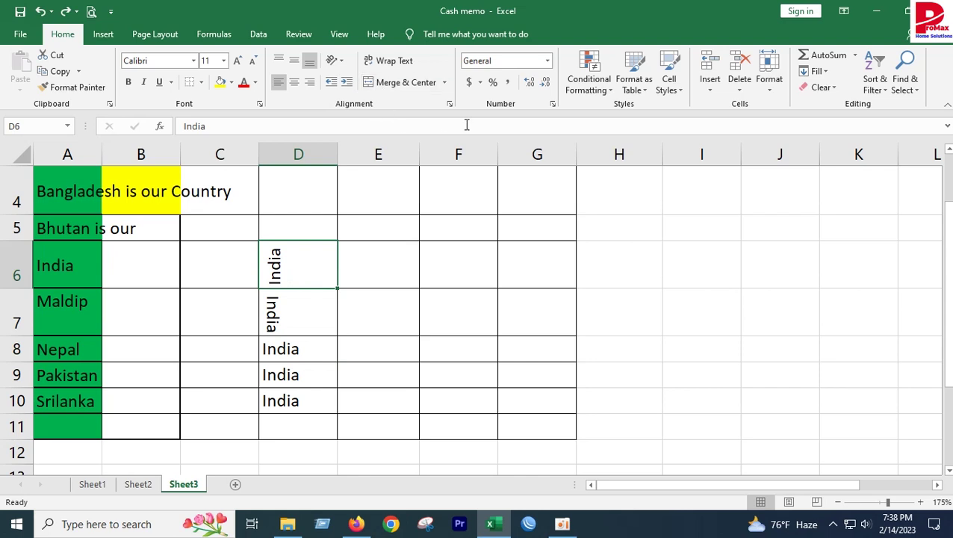
click(450, 105)
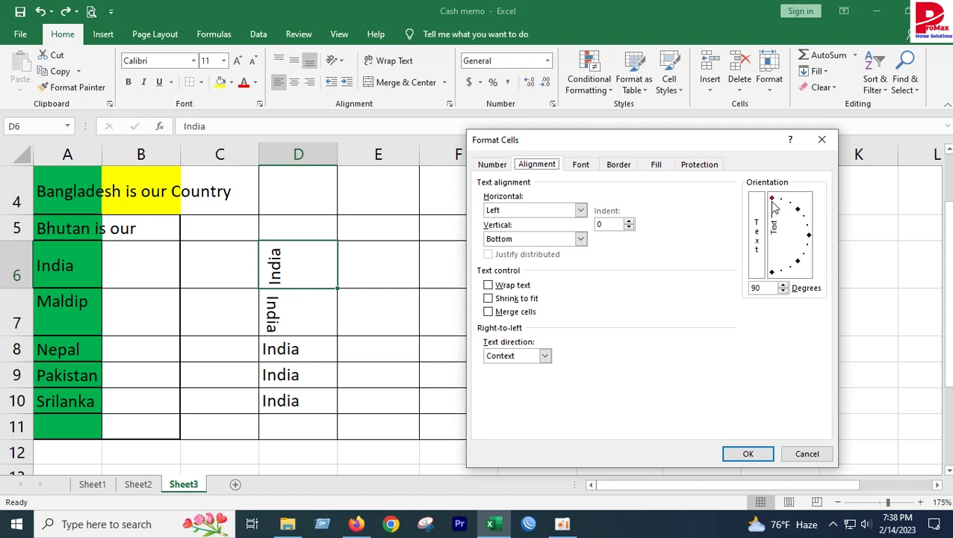
drag(774, 201, 800, 214)
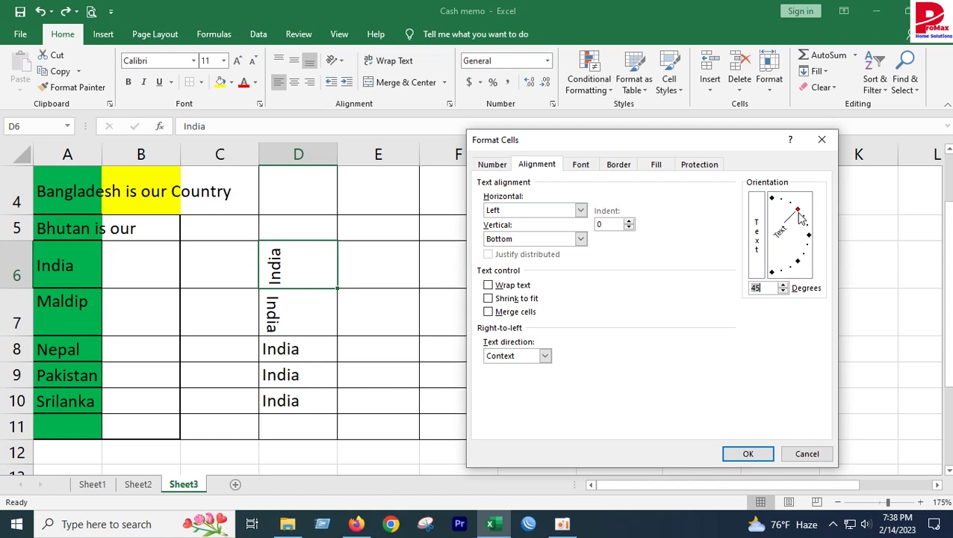
click(748, 454)
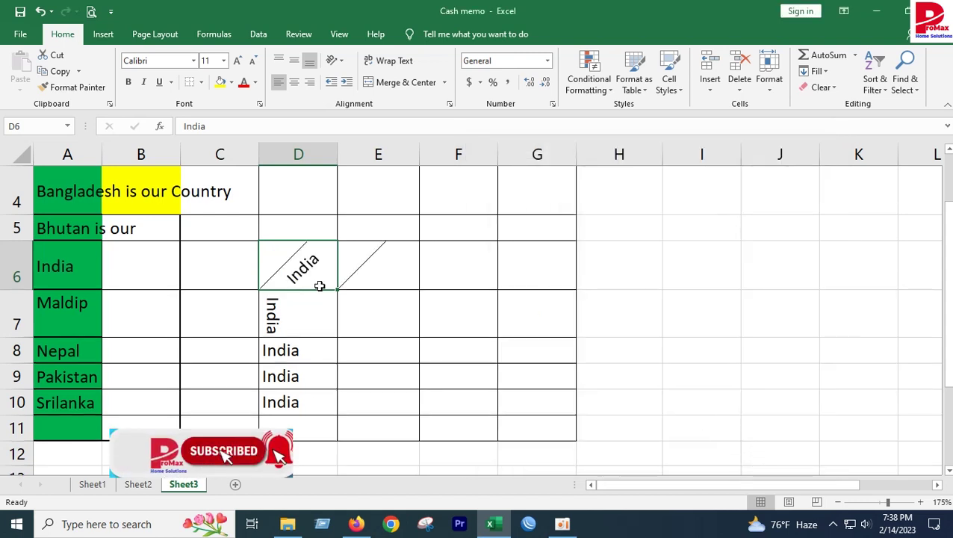
click(39, 11)
click(295, 366)
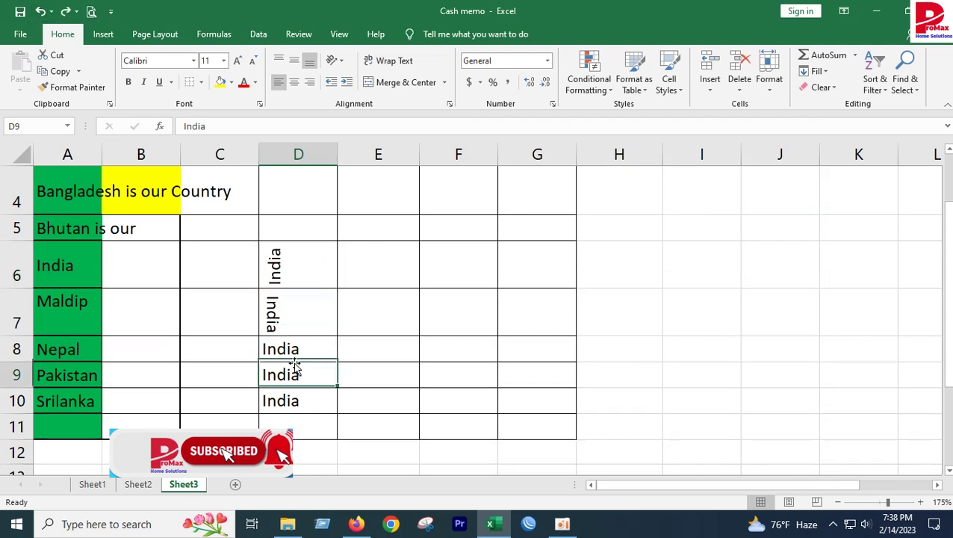
- Try the Angle Counterclockwise orientation on cell D6 and undo it
click(301, 266)
click(341, 63)
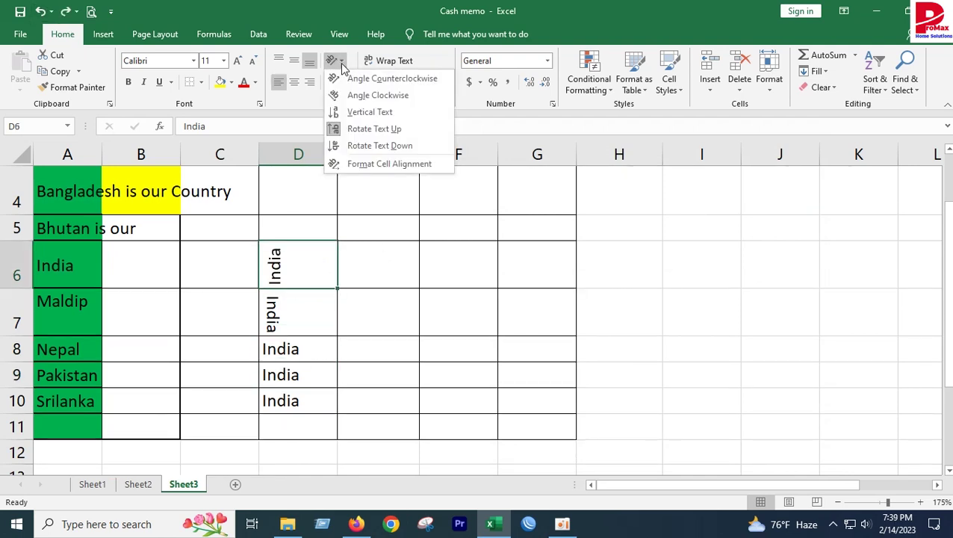
click(372, 76)
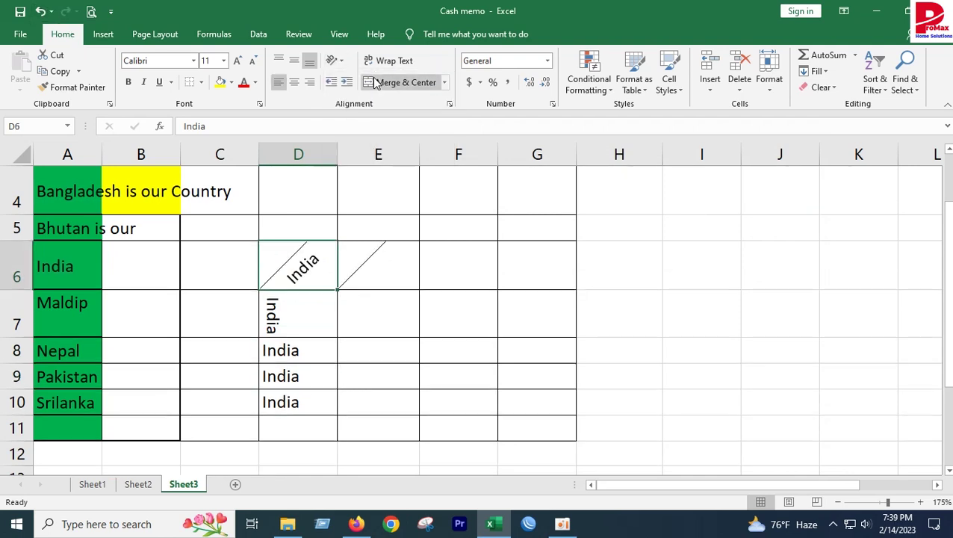
click(39, 11)
- Rotate the text up in cell D8
click(297, 344)
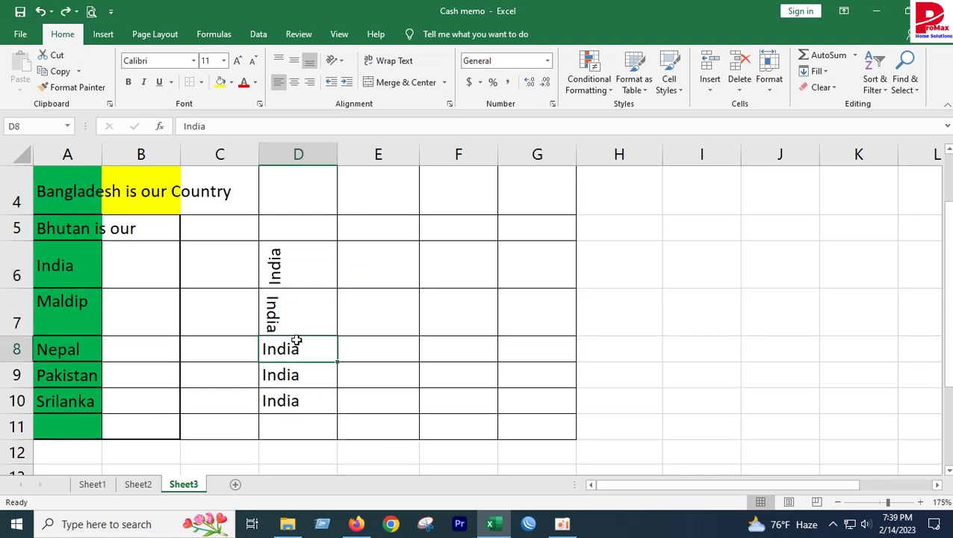
click(342, 63)
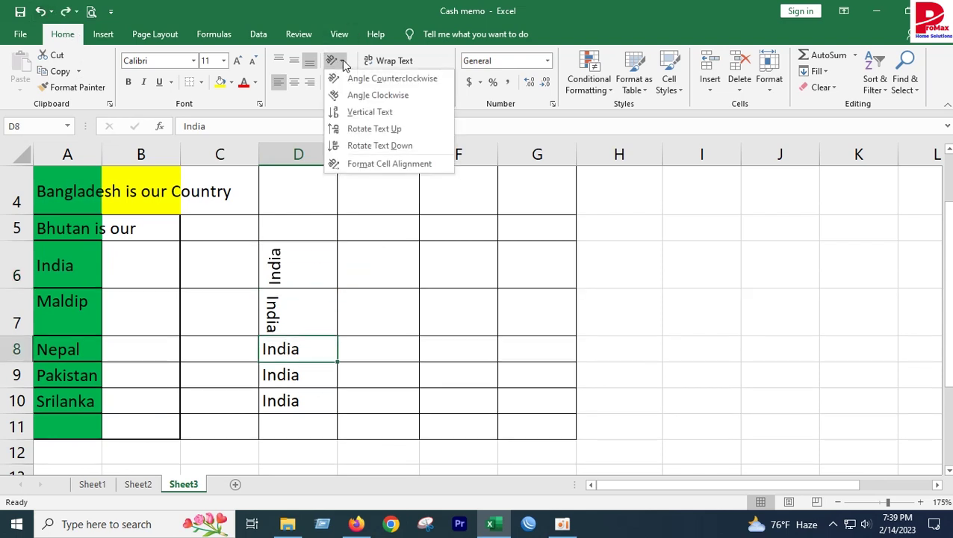
click(377, 129)
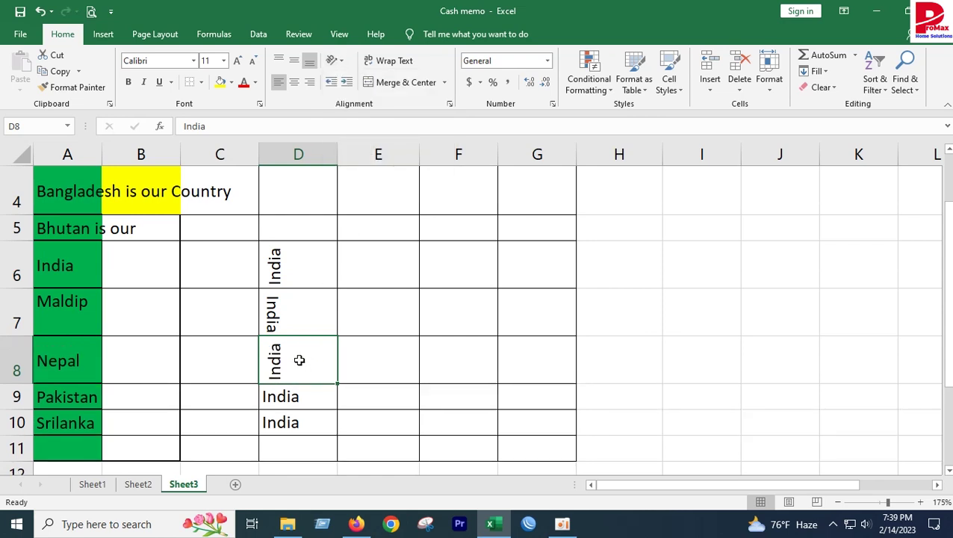
- Try a 53-degree text orientation on cell D8 through the Format Cells alignment settings, and undo it
click(552, 104)
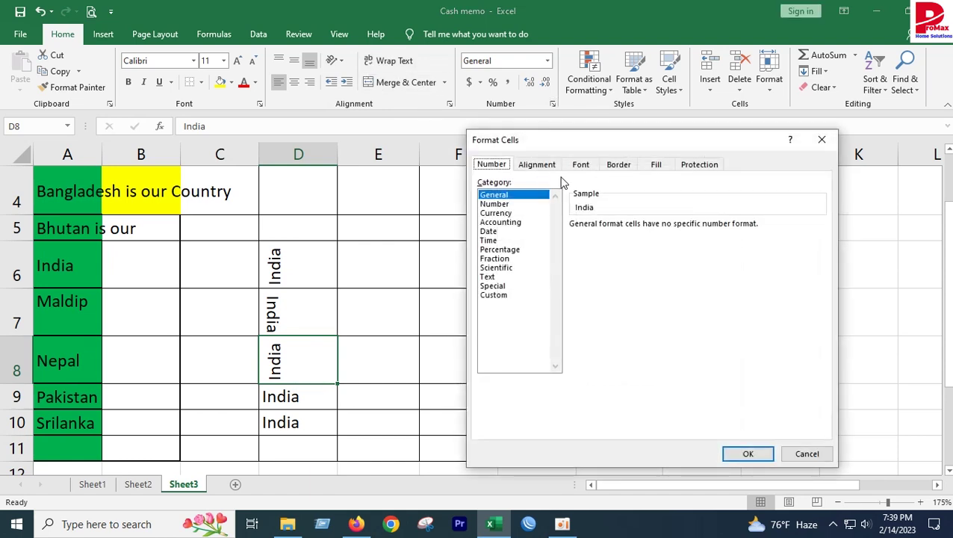
click(539, 166)
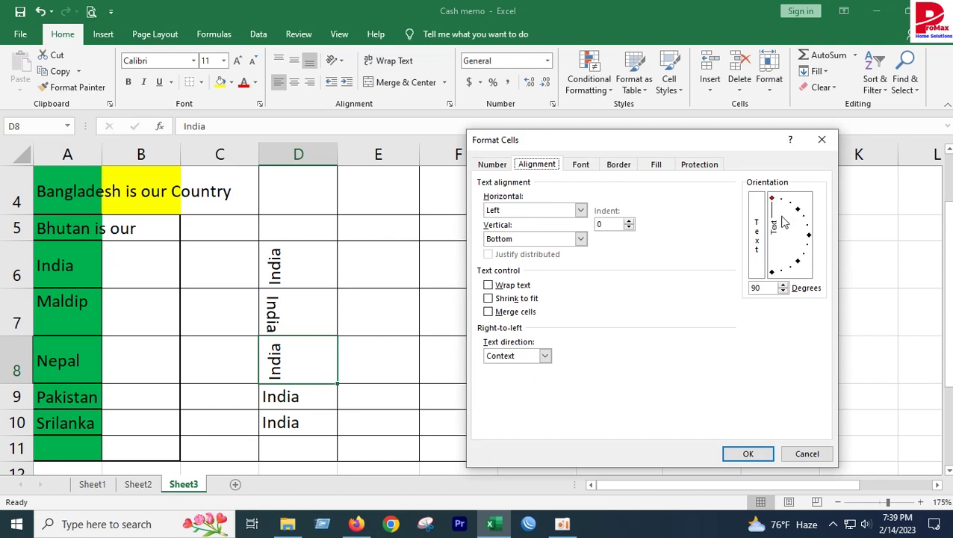
drag(773, 202, 797, 217)
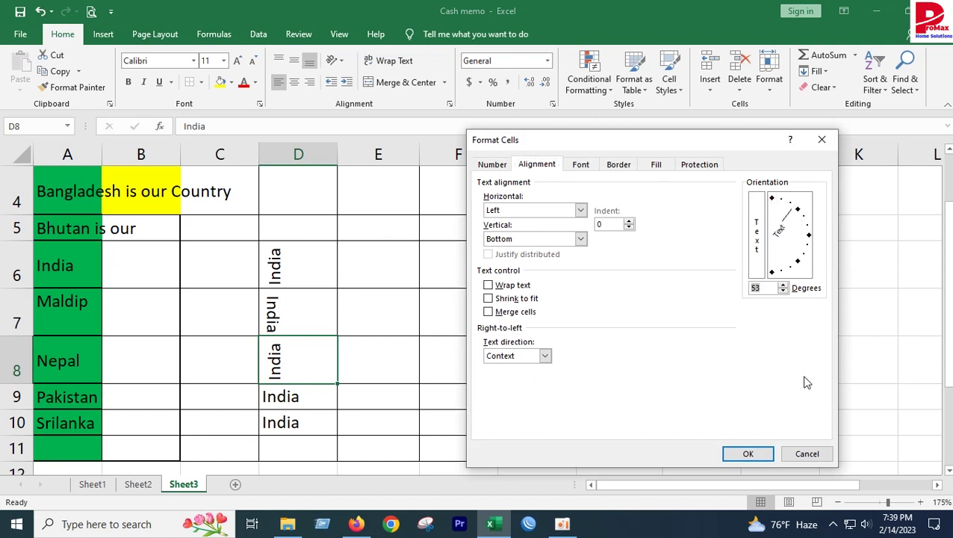
click(749, 454)
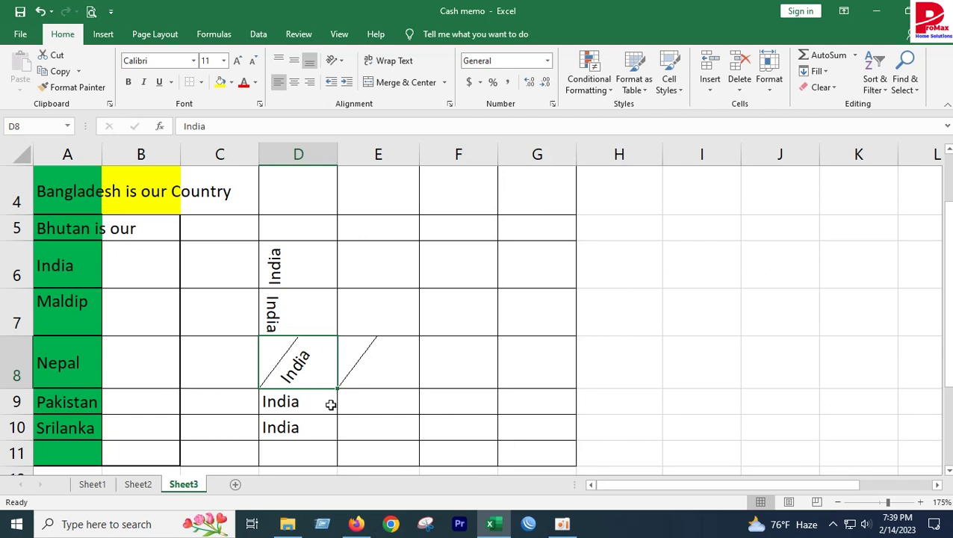
click(41, 11)
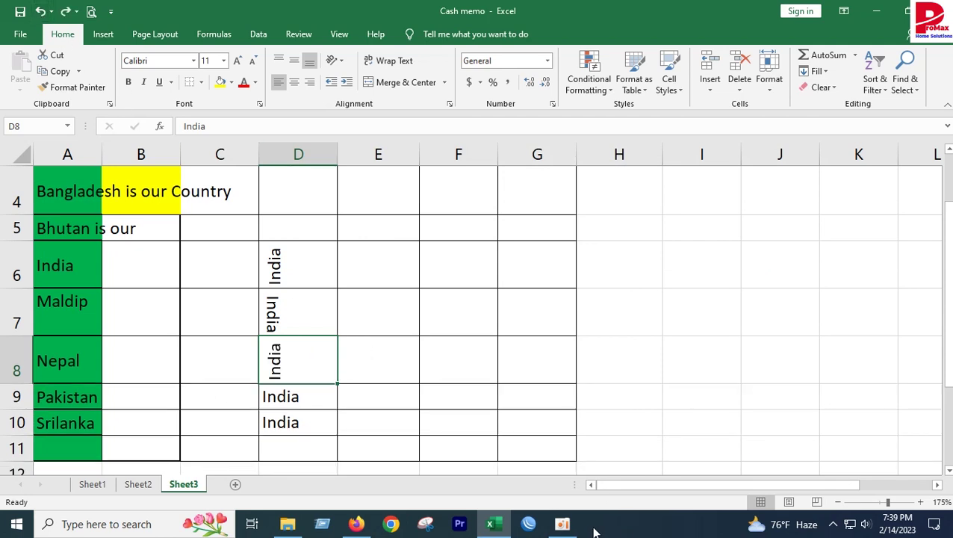
click(563, 523)
click(271, 140)
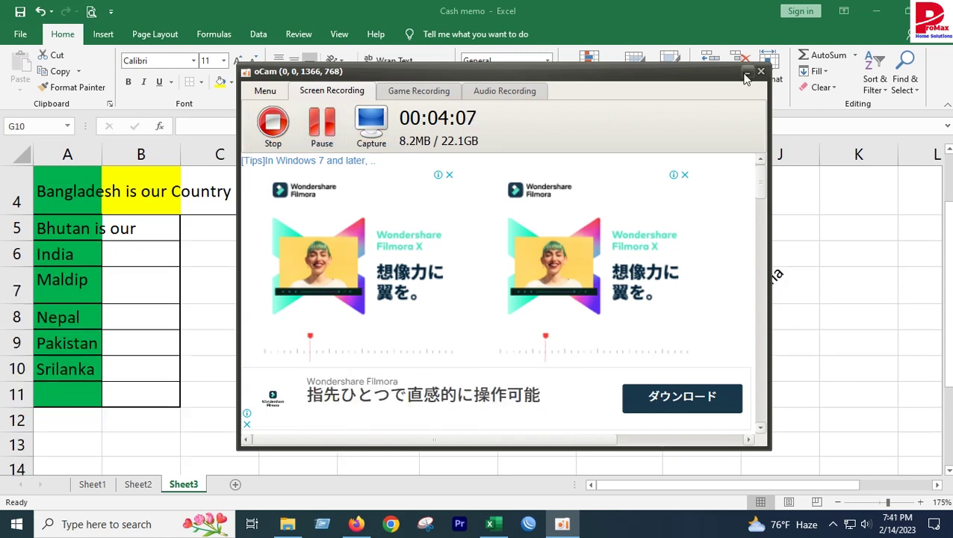
click(746, 76)
click(448, 394)
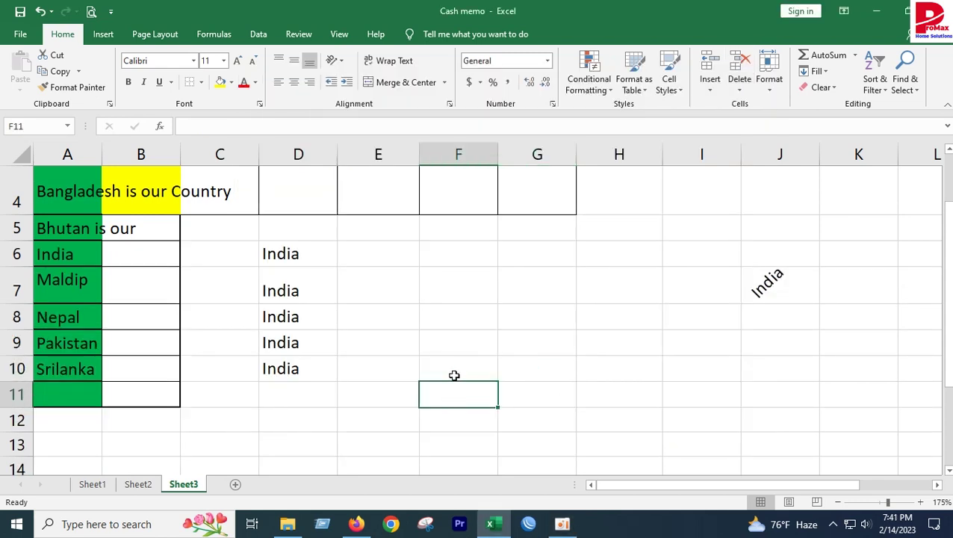
- Set the text orientation of cell D7 to 45 degrees in the Format Cells alignment settings
click(303, 293)
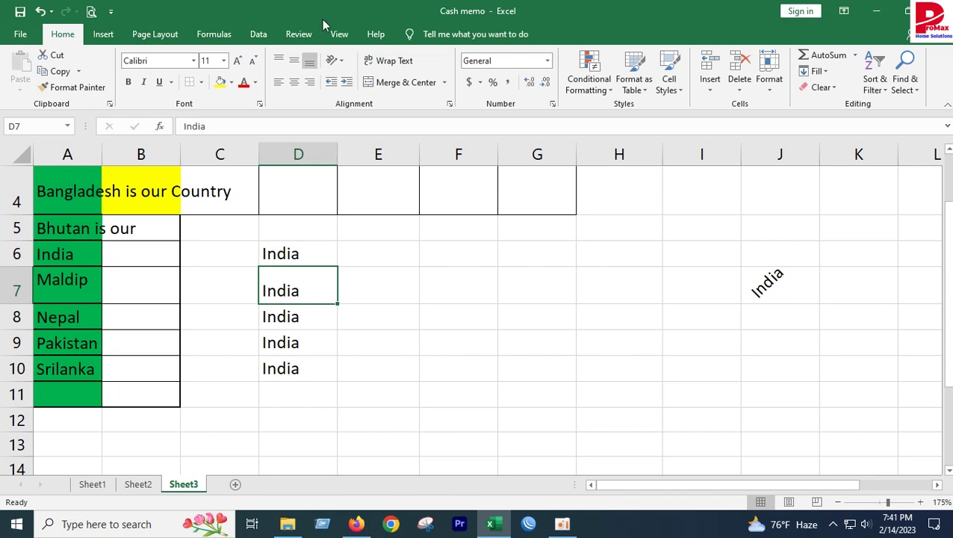
click(449, 106)
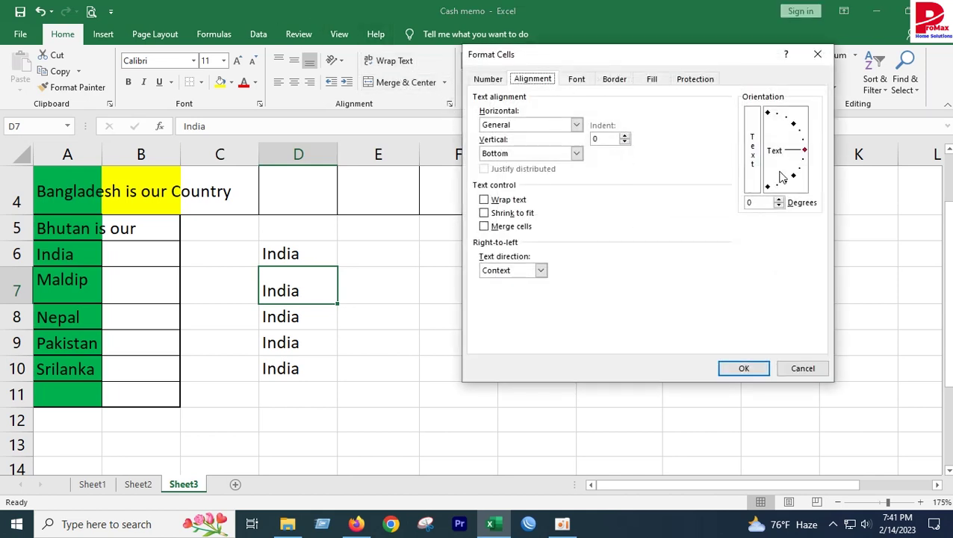
click(793, 124)
click(744, 368)
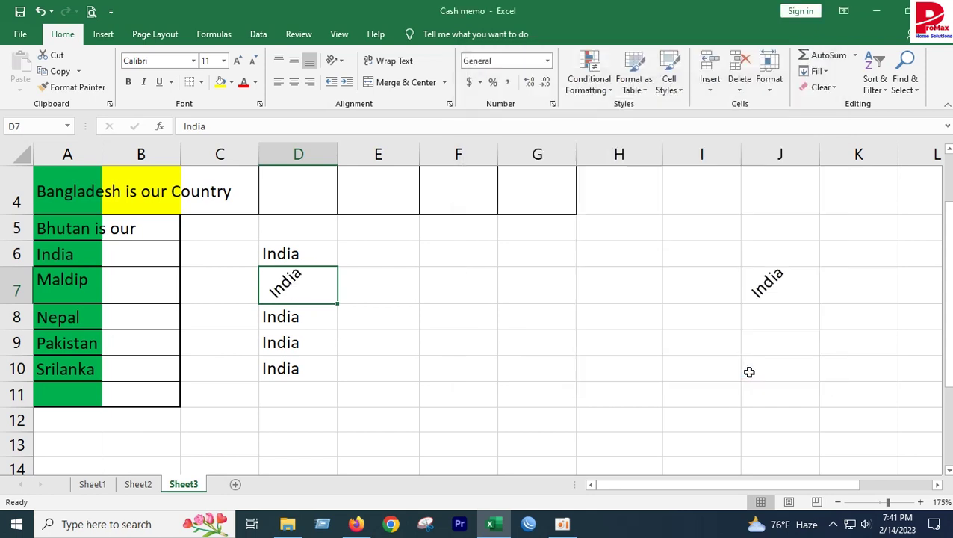
click(300, 391)
click(305, 279)
- Set the text orientation of cell D6 to -45 degrees in the Format Cells alignment settings
click(294, 254)
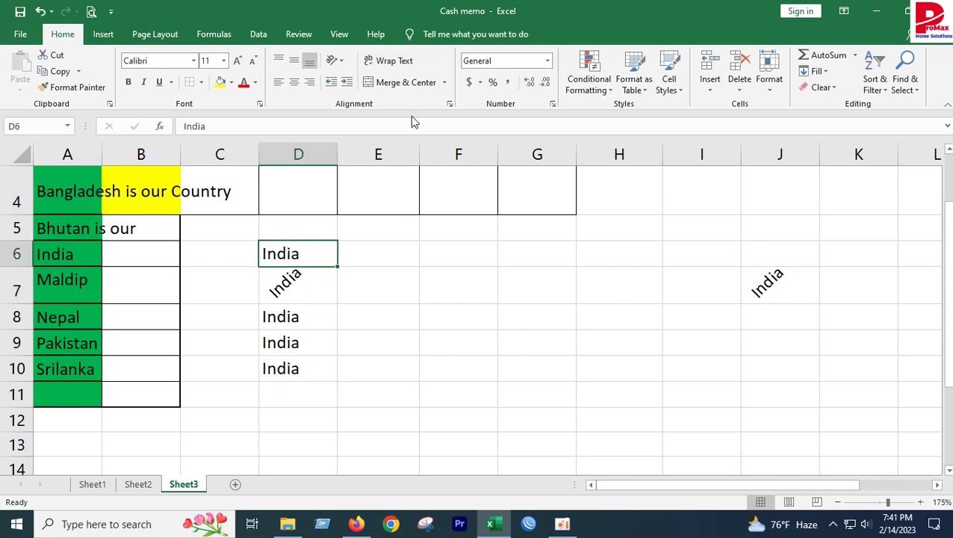
click(449, 104)
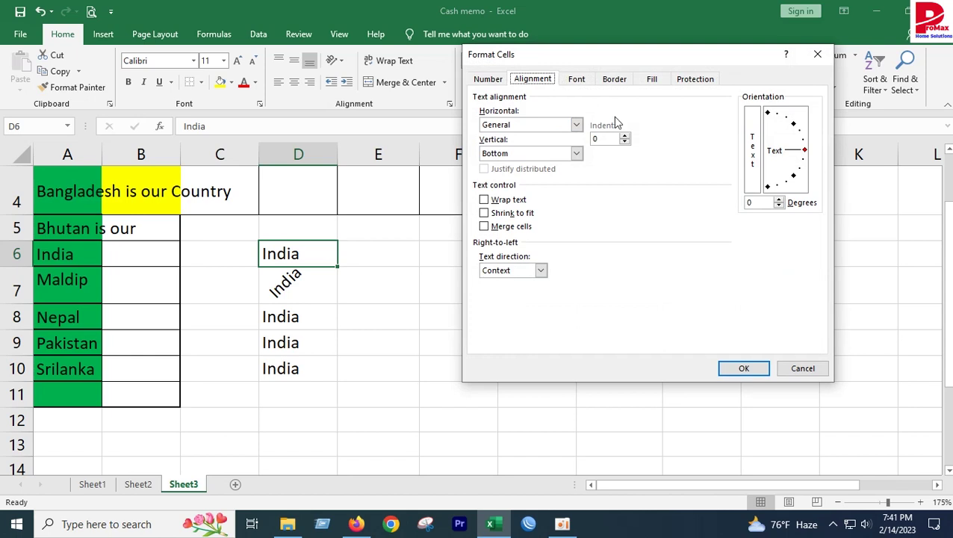
click(793, 177)
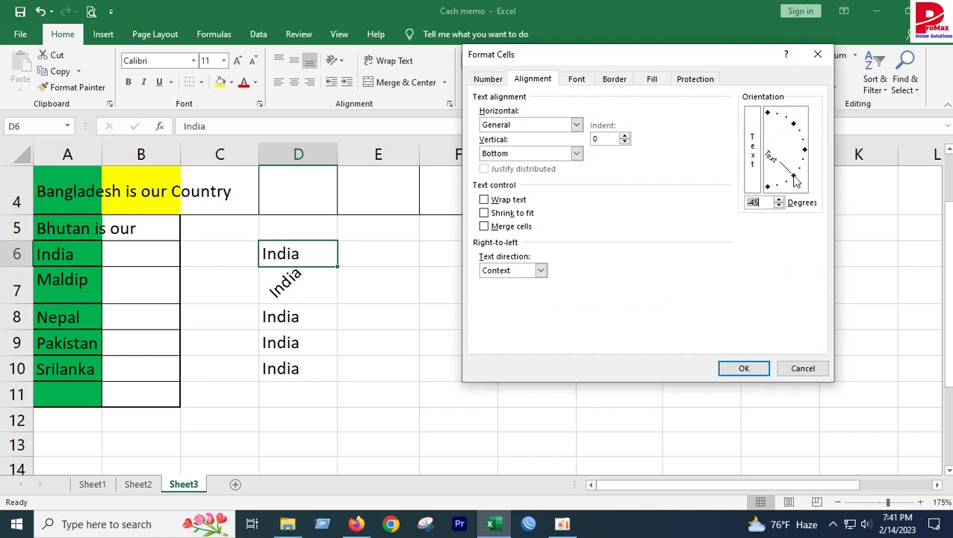
click(740, 371)
click(287, 363)
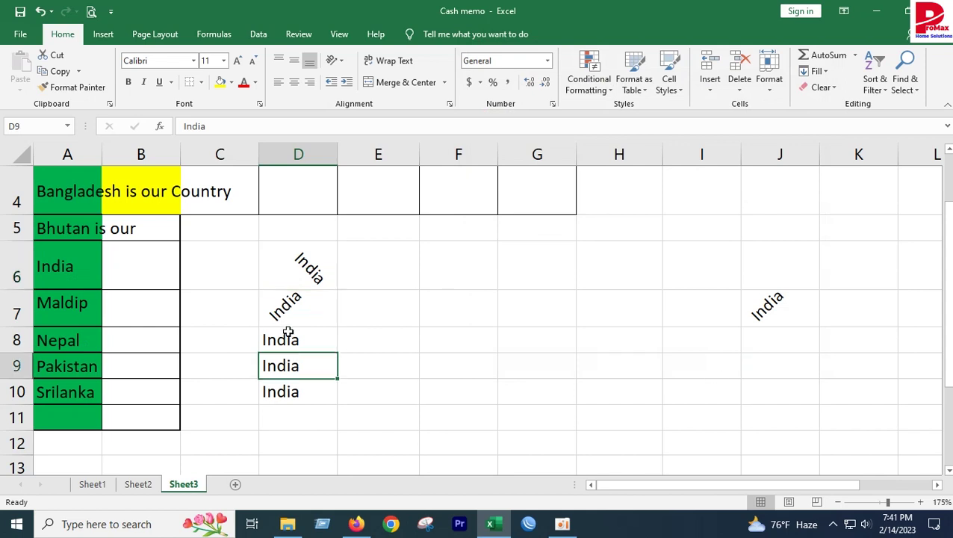
click(284, 312)
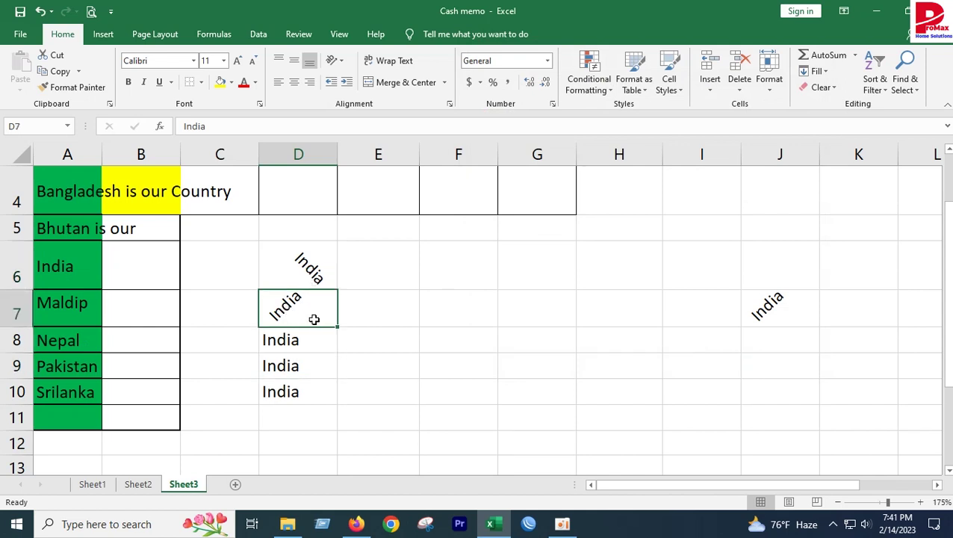
- Fill cell D6 with standard light blue and cell D7 with standard red
click(301, 273)
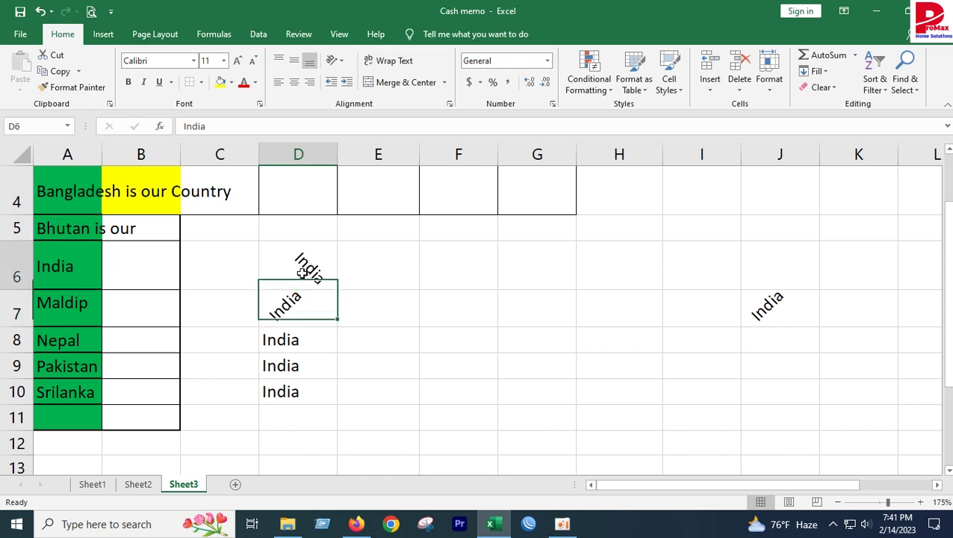
click(231, 82)
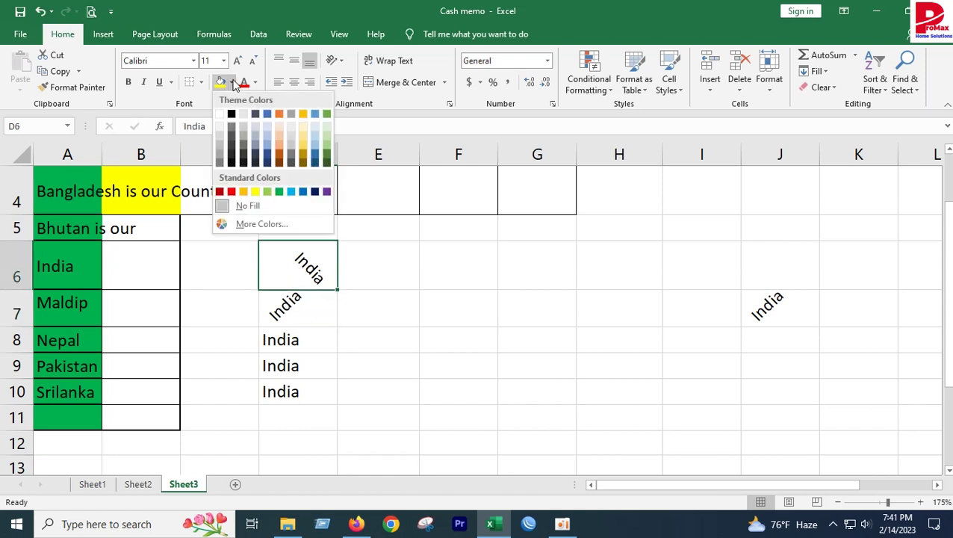
click(291, 192)
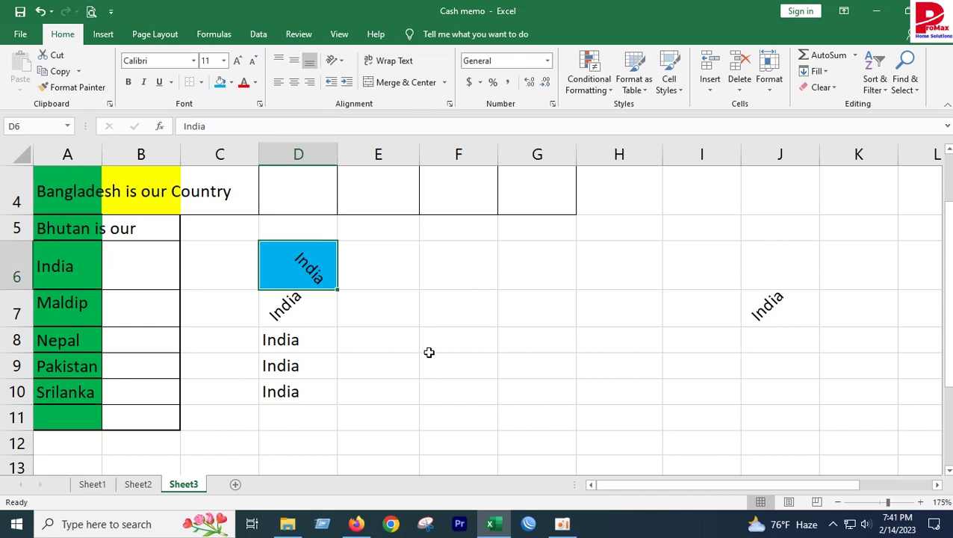
click(427, 345)
click(302, 303)
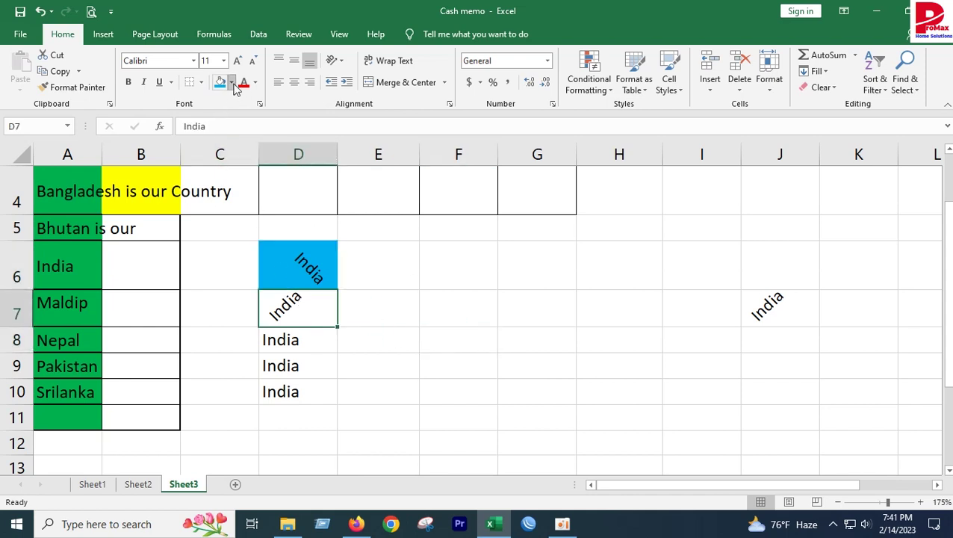
click(232, 82)
click(231, 193)
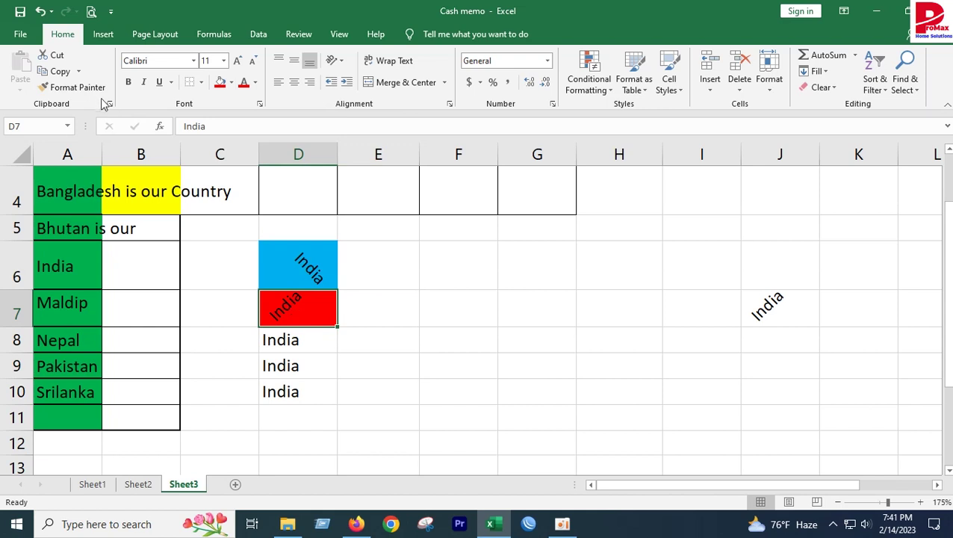
- Copy the formatting of cell D7 to D10 and of cell D6 to D9 with Format Painter
click(75, 88)
click(295, 392)
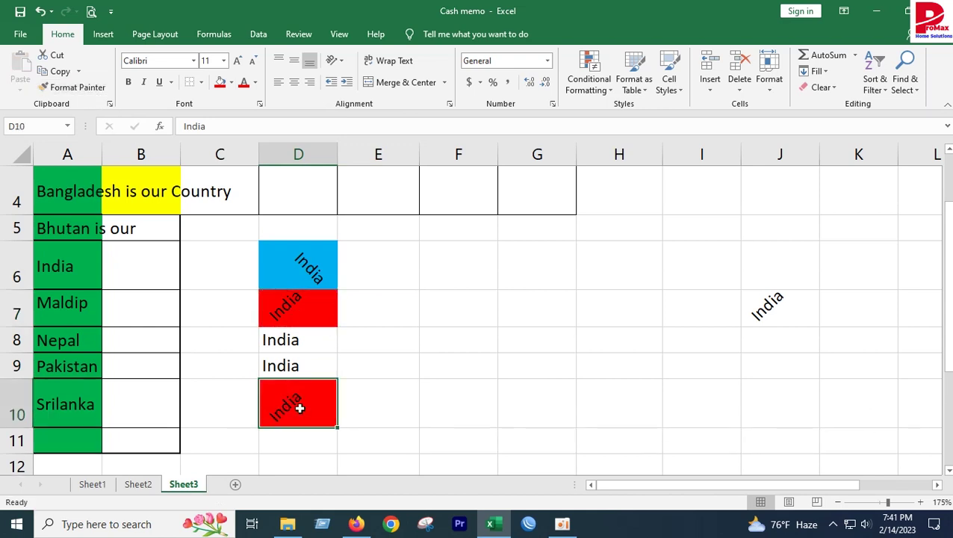
click(300, 263)
click(75, 87)
click(284, 364)
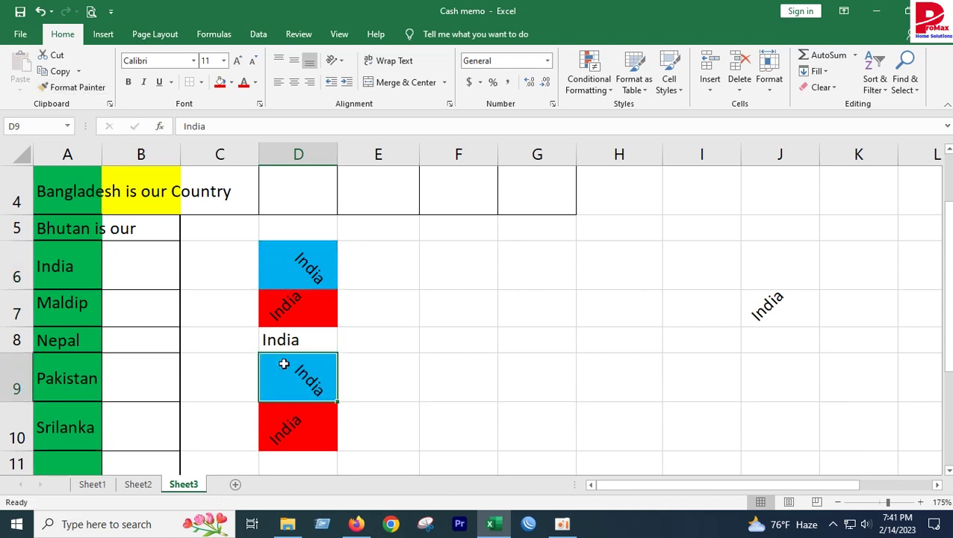
click(387, 428)
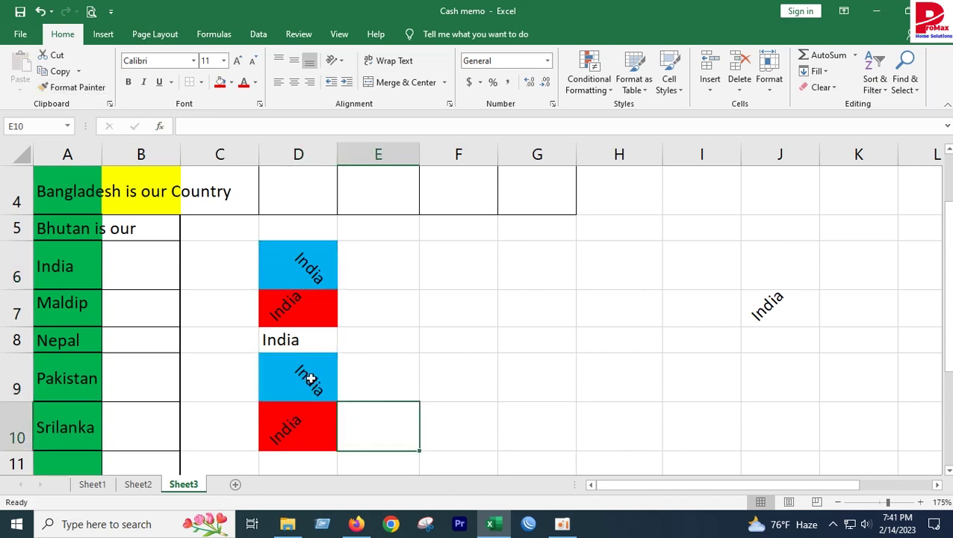
- Try applying the blank formatting of cell E6 to cell D6 with Format Painter, and undo it
click(305, 264)
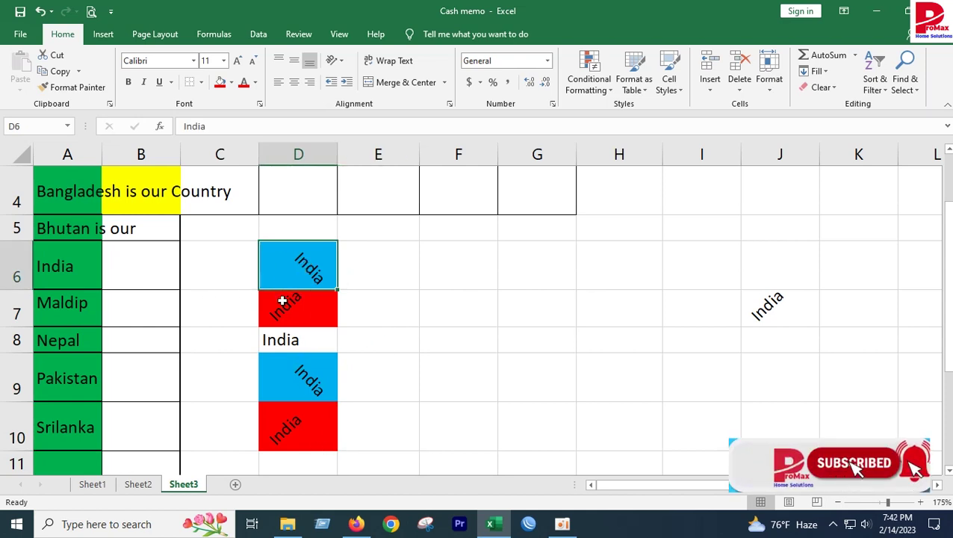
click(398, 266)
click(67, 88)
click(277, 265)
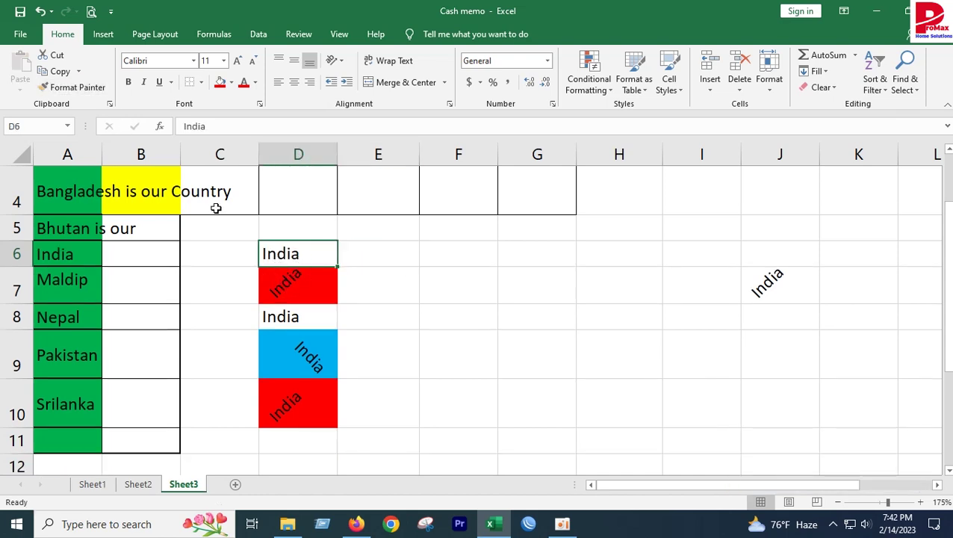
click(40, 11)
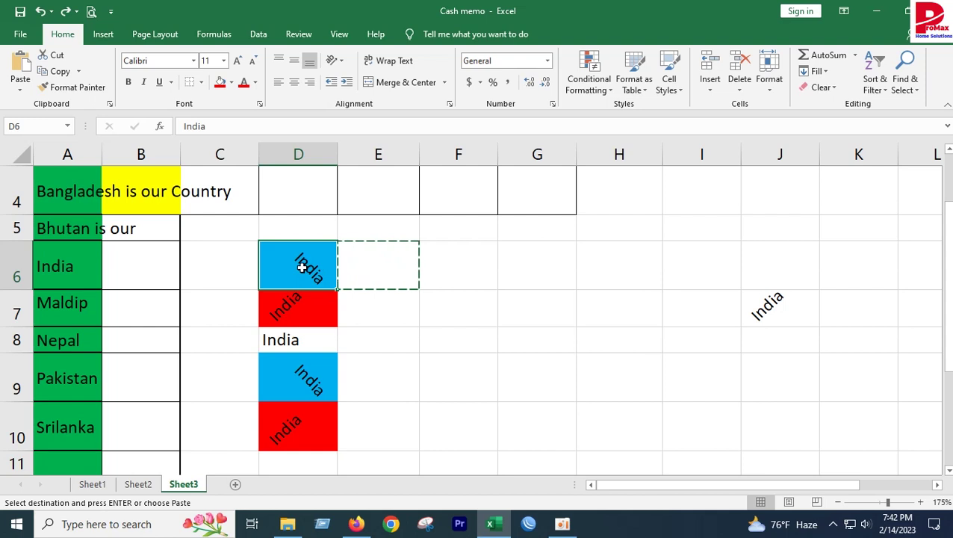
- Reset the text orientation of cell D6 to 0 degrees in the Format Cells alignment settings
click(450, 104)
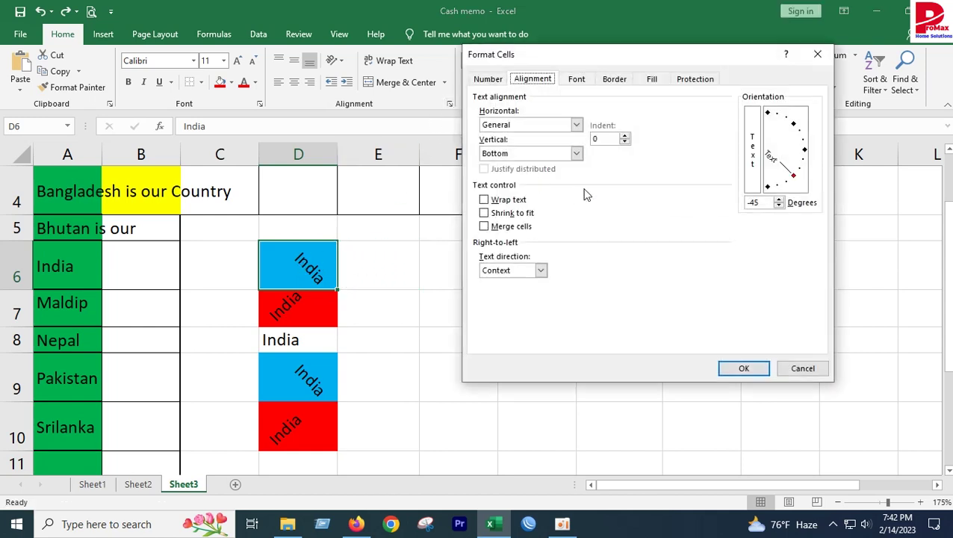
click(805, 152)
click(745, 368)
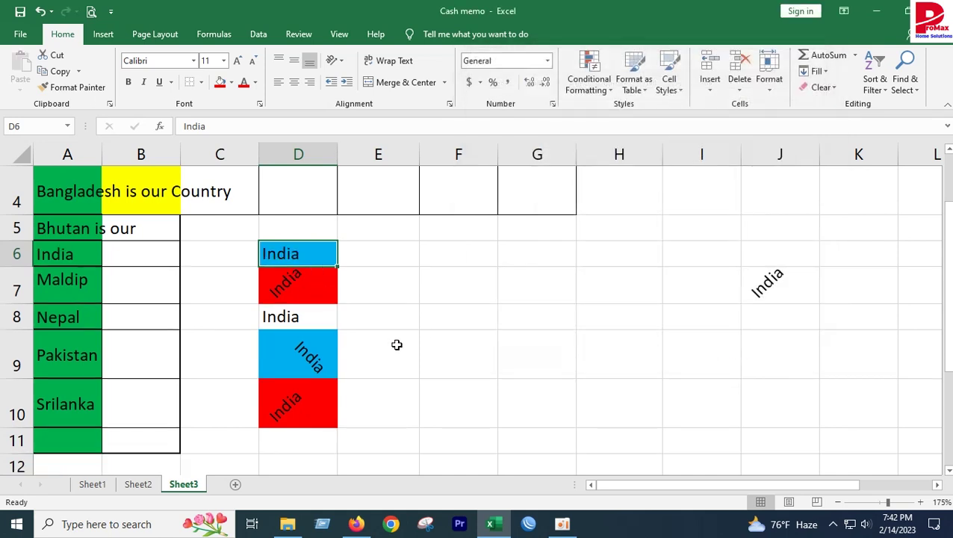
click(283, 280)
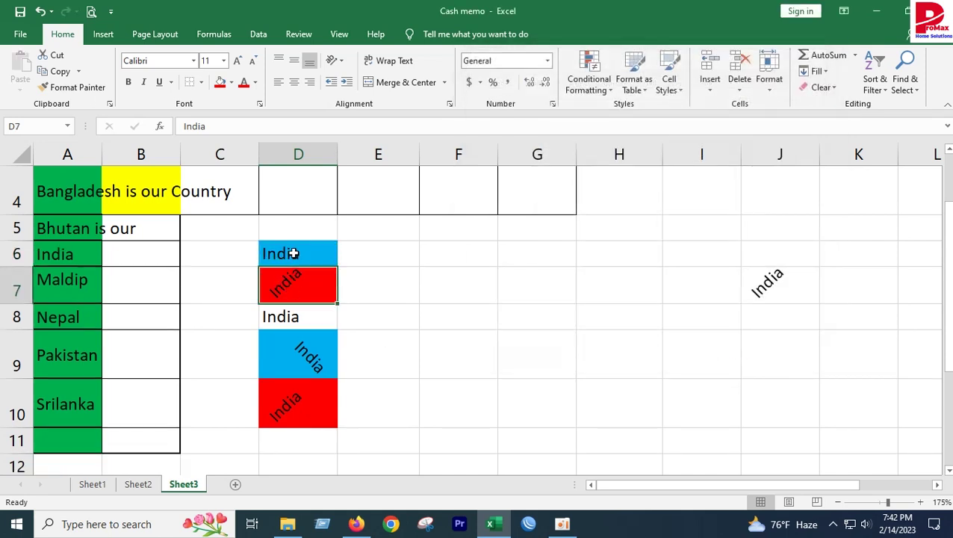
click(296, 256)
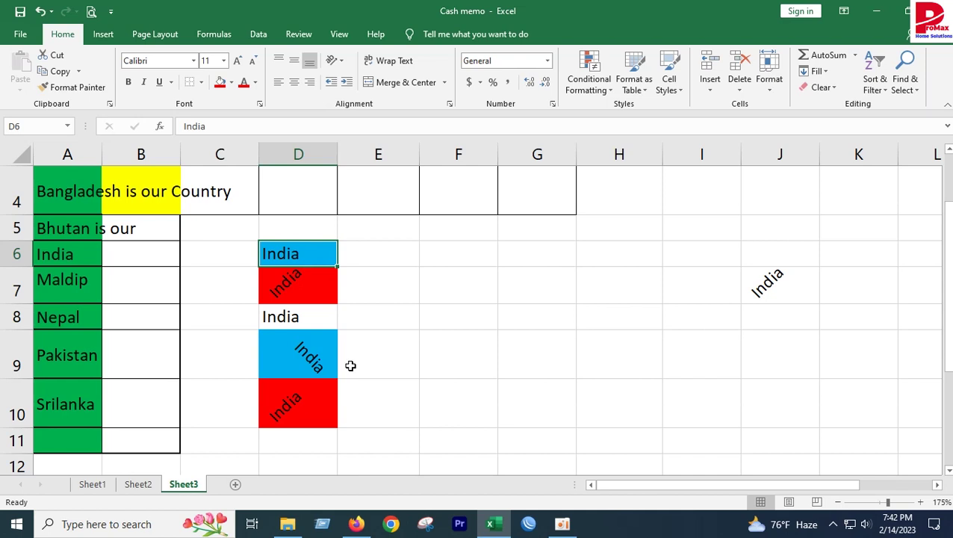
- Increase the font size of cell D6 to 16
scroll(382, 384, up, 1)
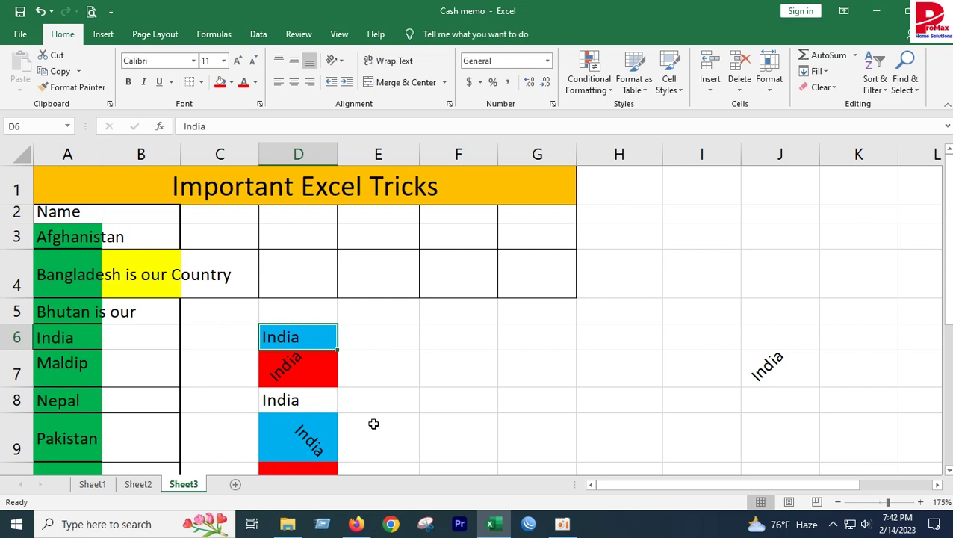
scroll(373, 424, down, 1)
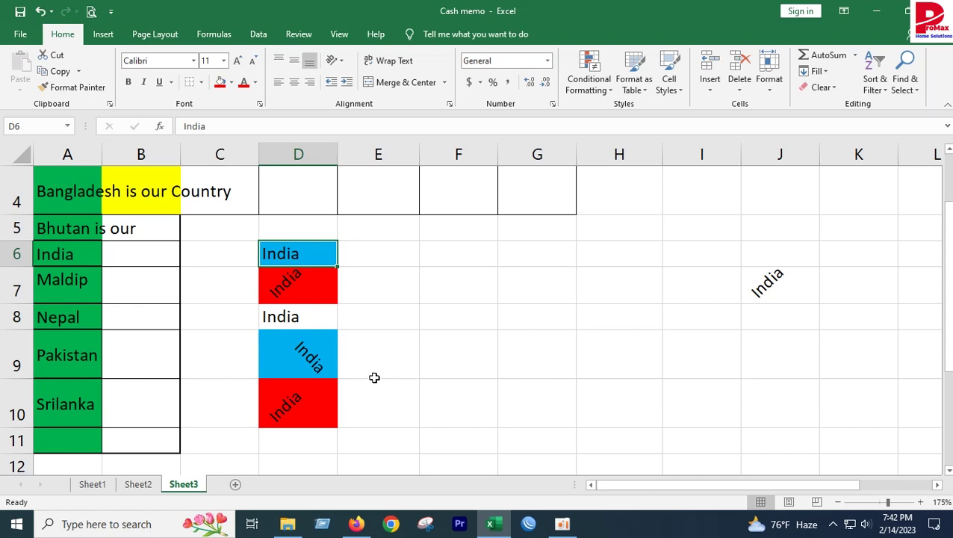
scroll(377, 379, up, 1)
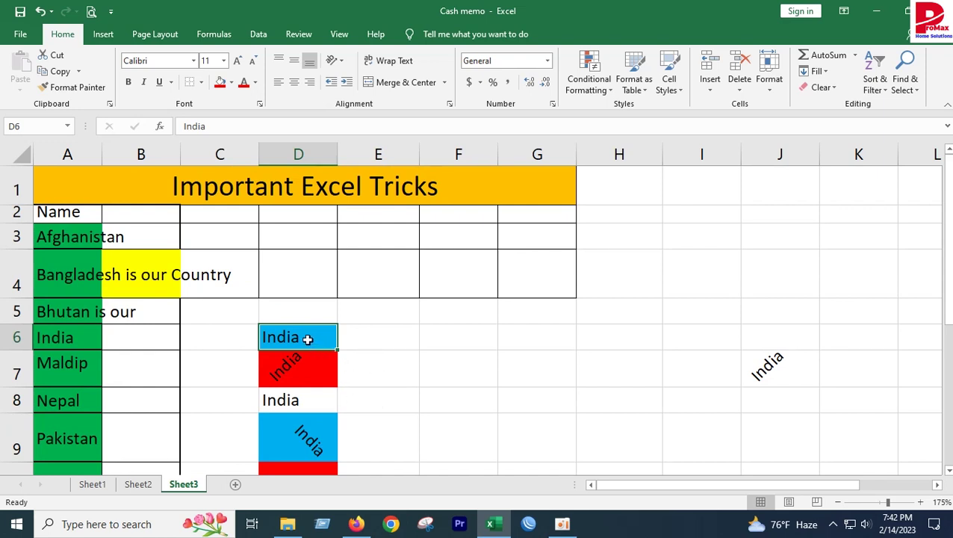
click(237, 61)
click(237, 61)
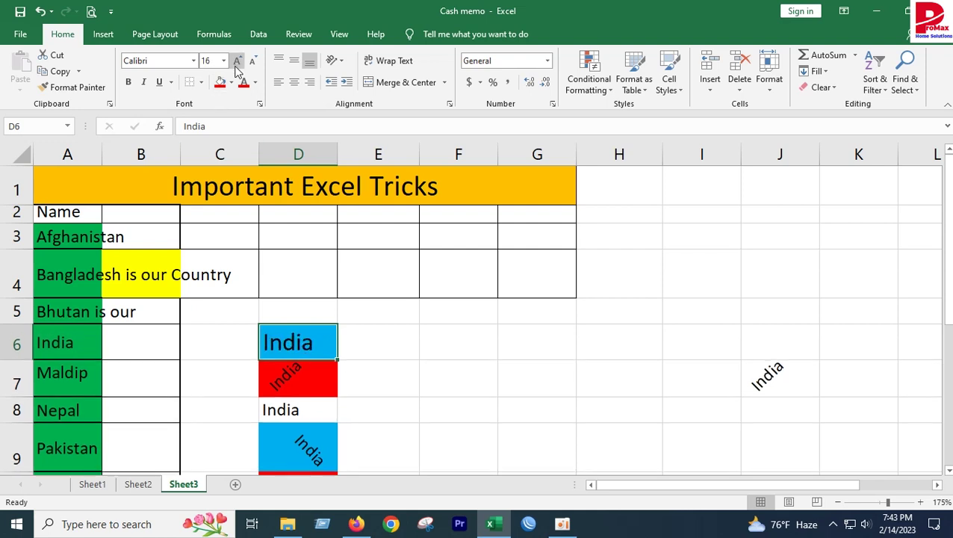
scroll(378, 396, down, 1)
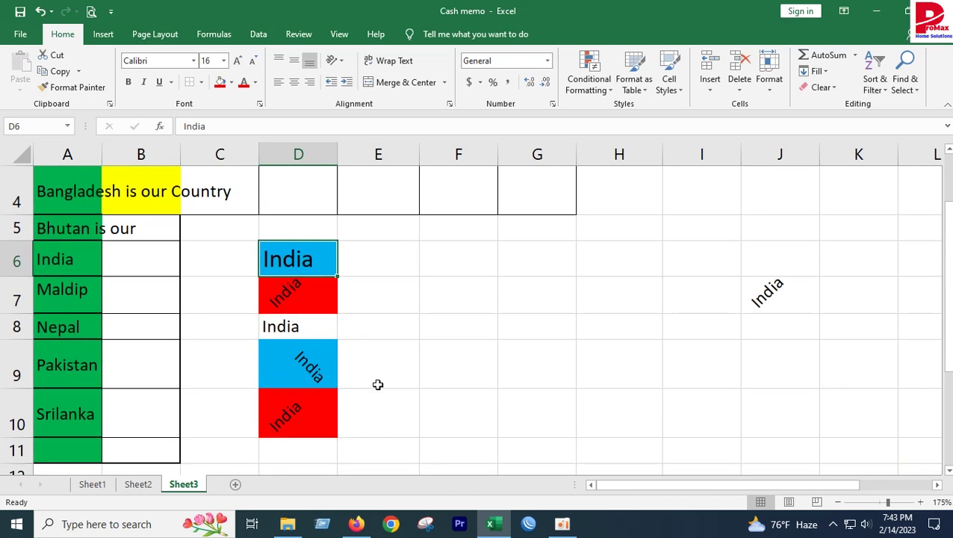
- Apply the Angle Clockwise orientation to the empty cell E9
click(369, 366)
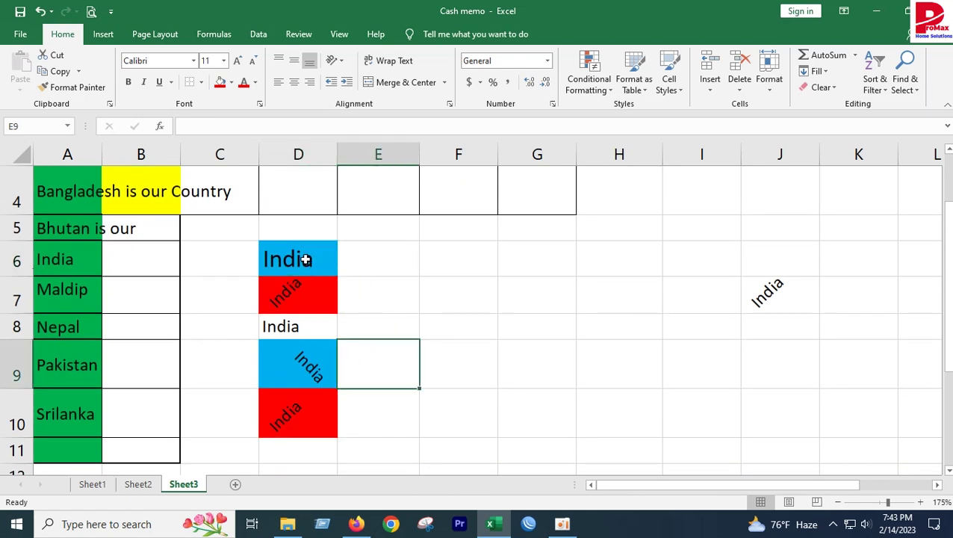
click(341, 61)
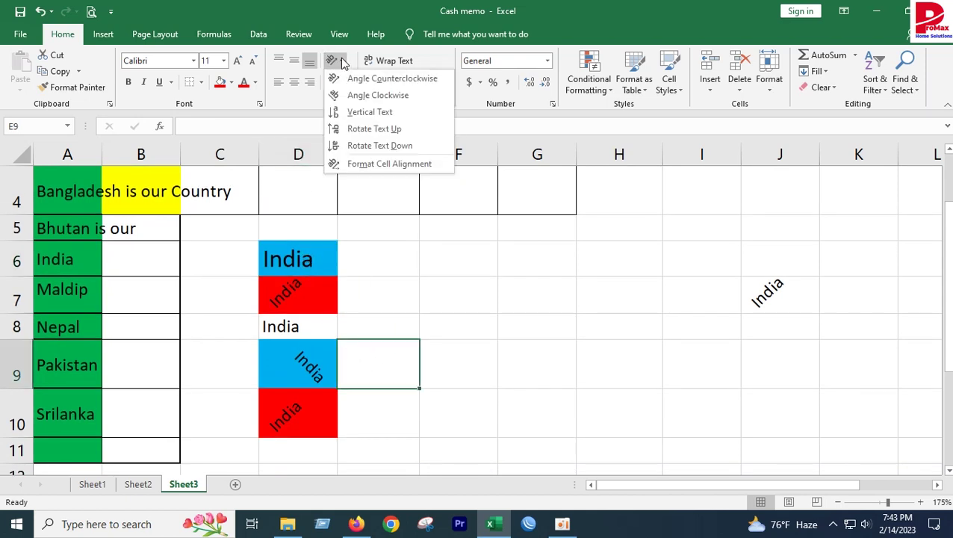
click(378, 96)
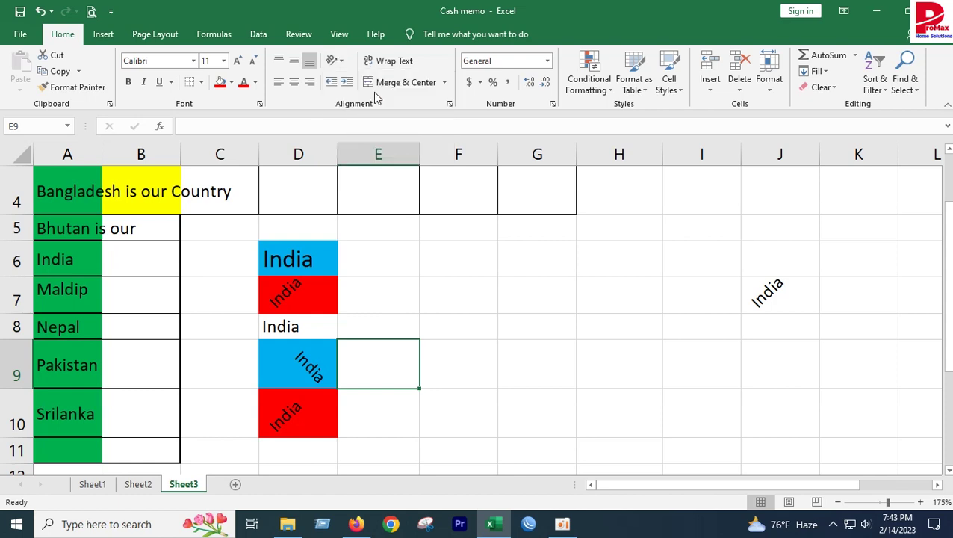
- Apply the Angle Counterclockwise orientation to the text in cell D6
click(314, 257)
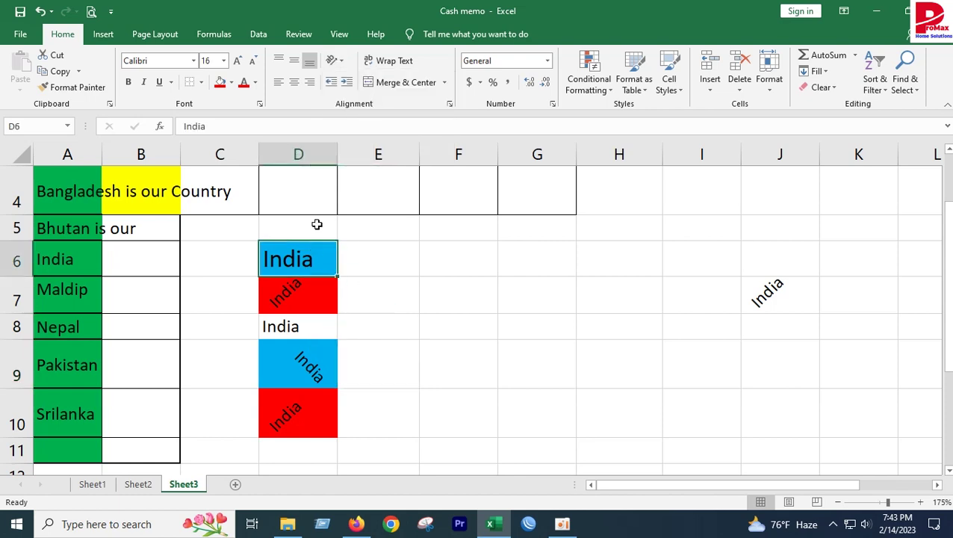
click(341, 61)
click(361, 79)
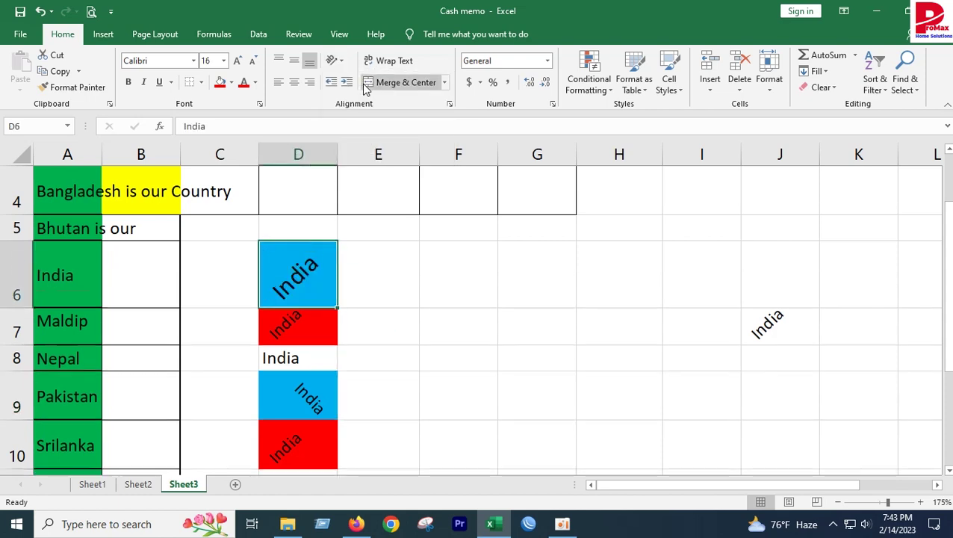
click(365, 358)
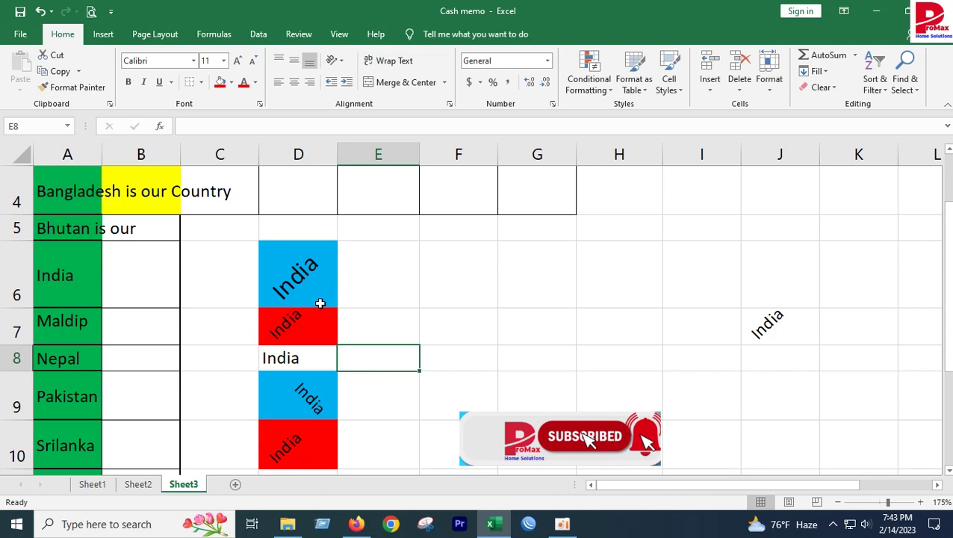
- Open the Format Cells alignment settings for the text in cell D8 and close them without making changes
click(284, 362)
click(335, 60)
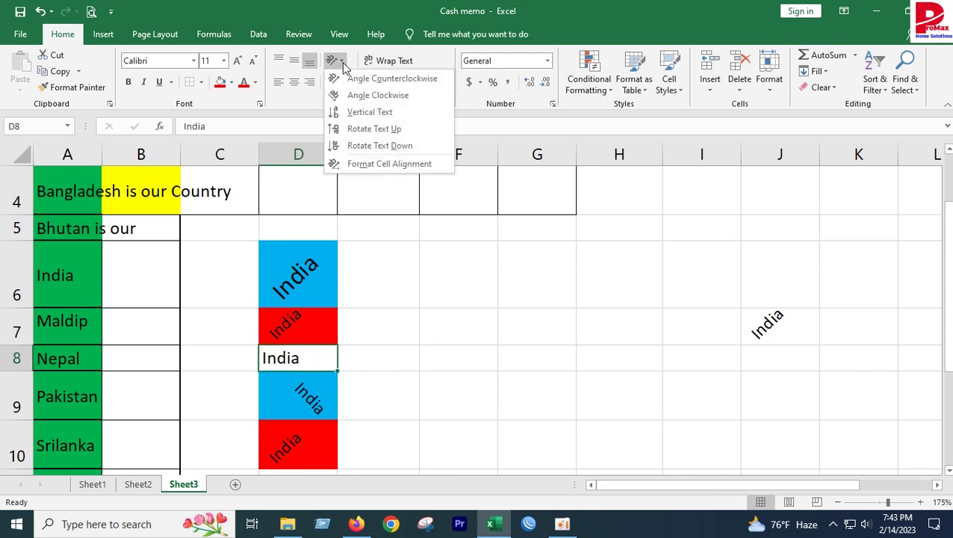
click(368, 164)
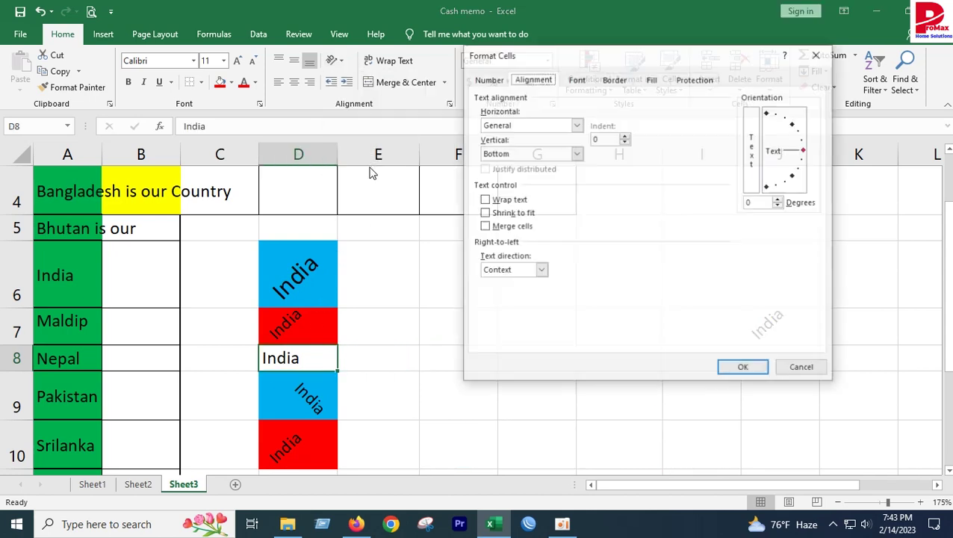
click(817, 53)
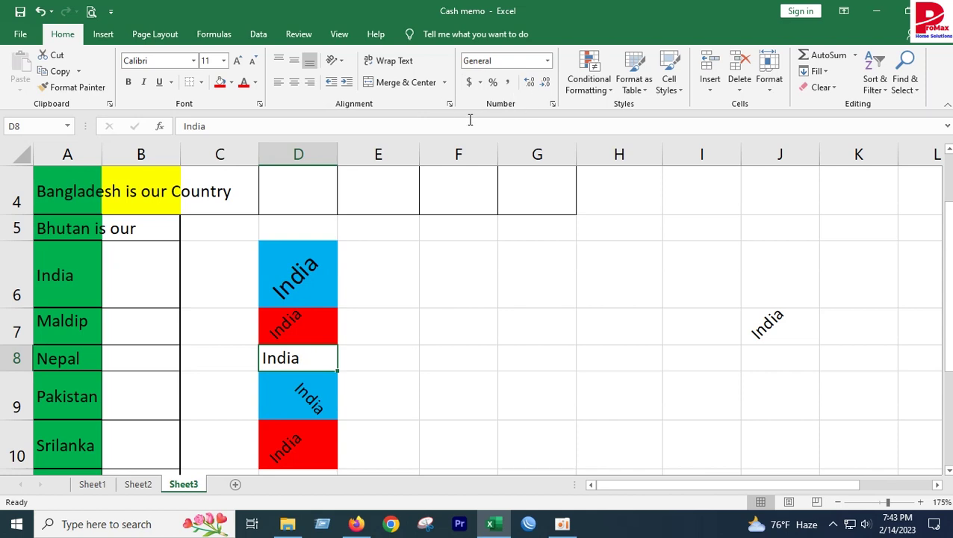
- Increase the indent of the text in cell D8 by several levels
click(346, 83)
click(346, 83)
click(346, 83)
click(346, 84)
click(346, 84)
click(346, 83)
- Decrease the indent of cell D8 by several levels and finish with one single-level indent increase
click(330, 84)
click(329, 84)
click(329, 83)
click(330, 84)
click(329, 83)
click(346, 86)
click(404, 351)
- Make the angled text in cell D6 horizontal by increasing its indent one level and decreasing it again
click(292, 278)
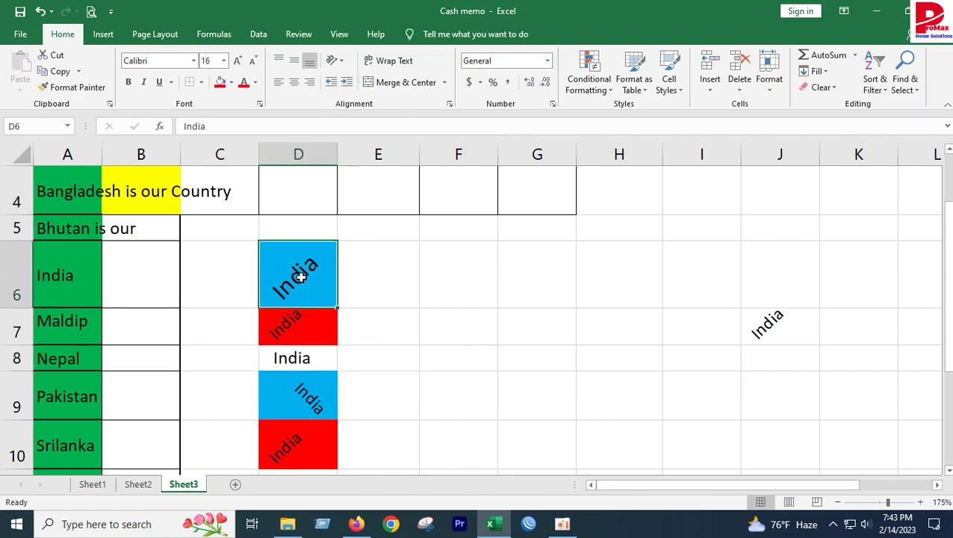
click(347, 83)
click(332, 84)
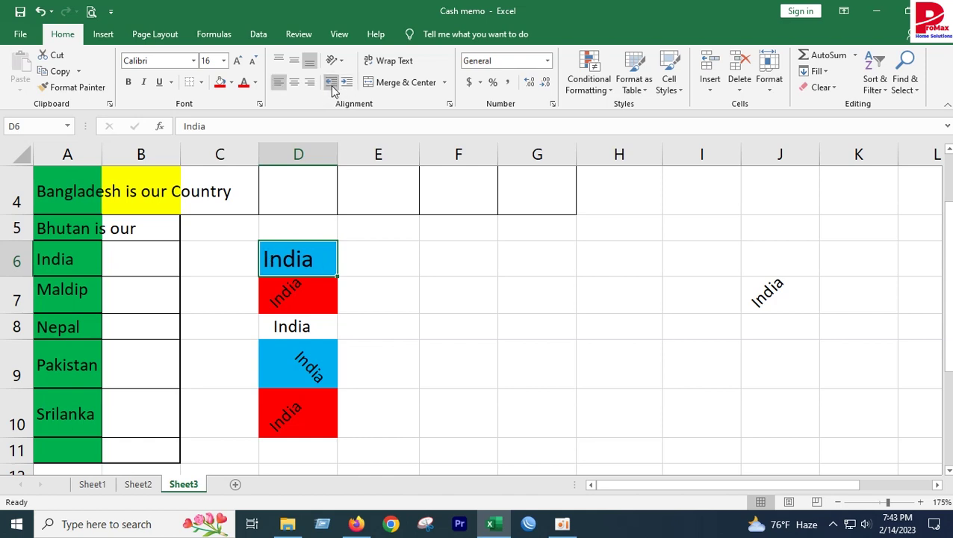
- Left-align the angled text in cell D7 so that it lies horizontally
click(291, 297)
click(400, 290)
click(296, 298)
click(277, 82)
click(387, 302)
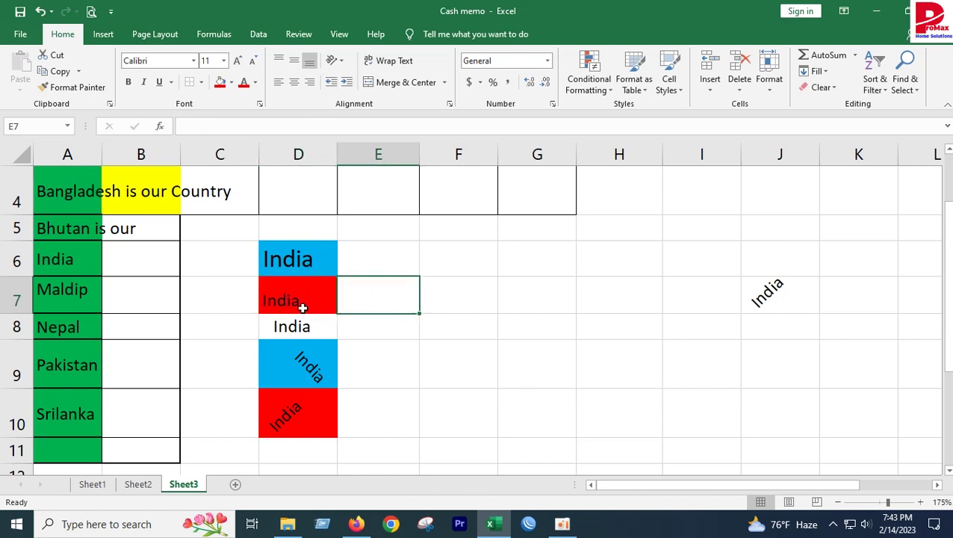
click(310, 420)
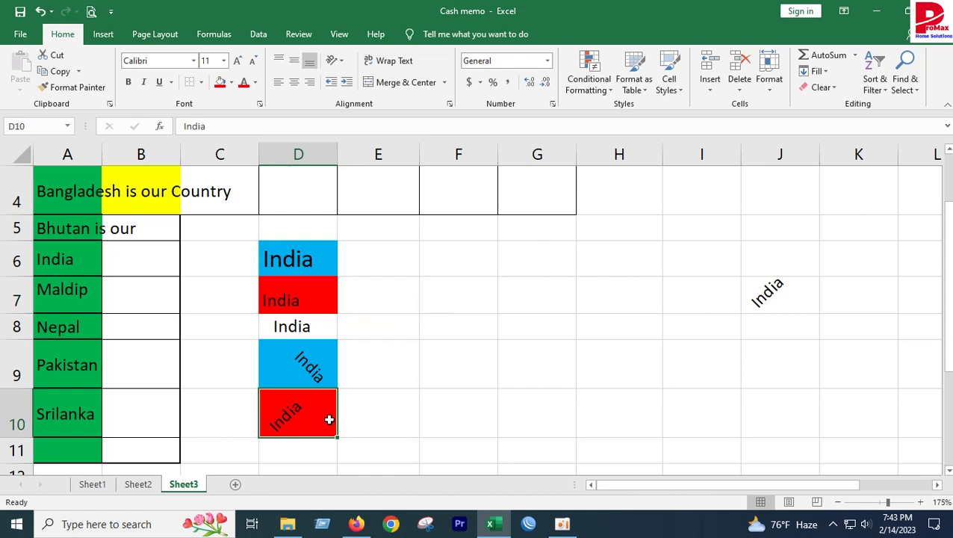
click(444, 394)
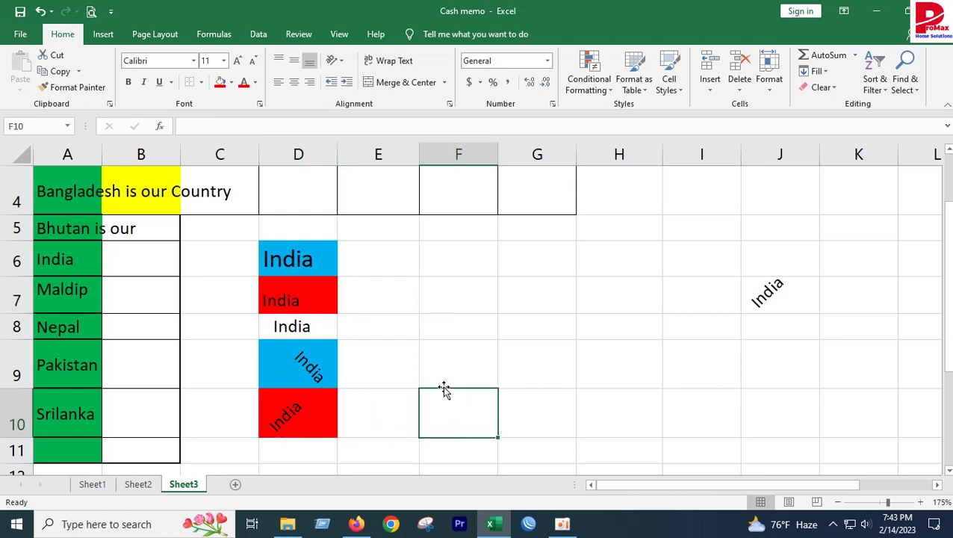